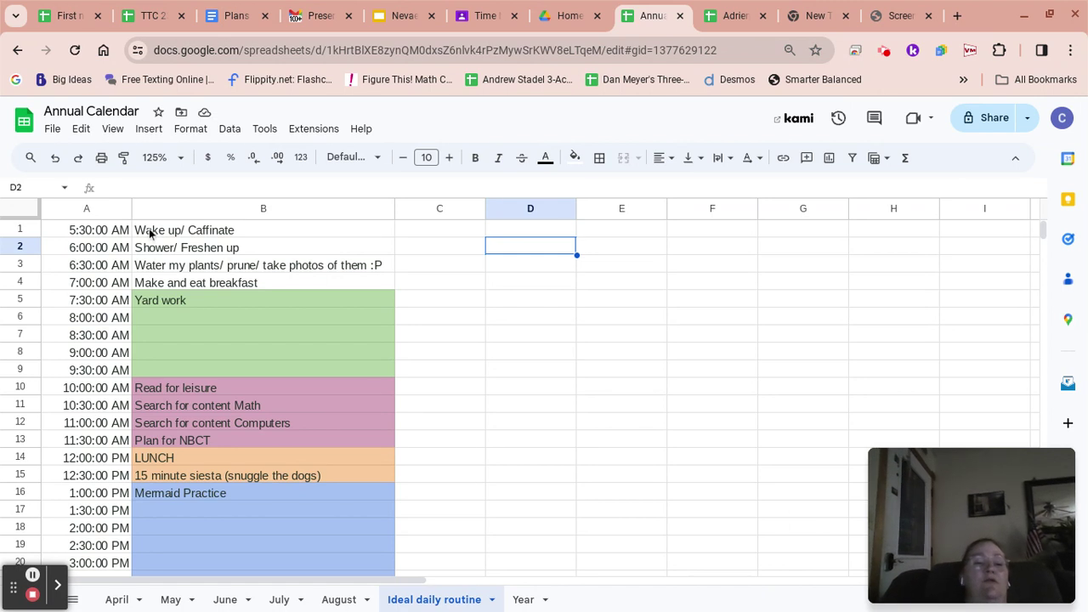
Look through the times and activities listed in the Ideal daily routine sheet.
{"action": "left_click", "coordinate": [118, 233]}
{"action": "scroll", "coordinate": [118, 236], "scroll_direction": "down", "scroll_amount": 5}
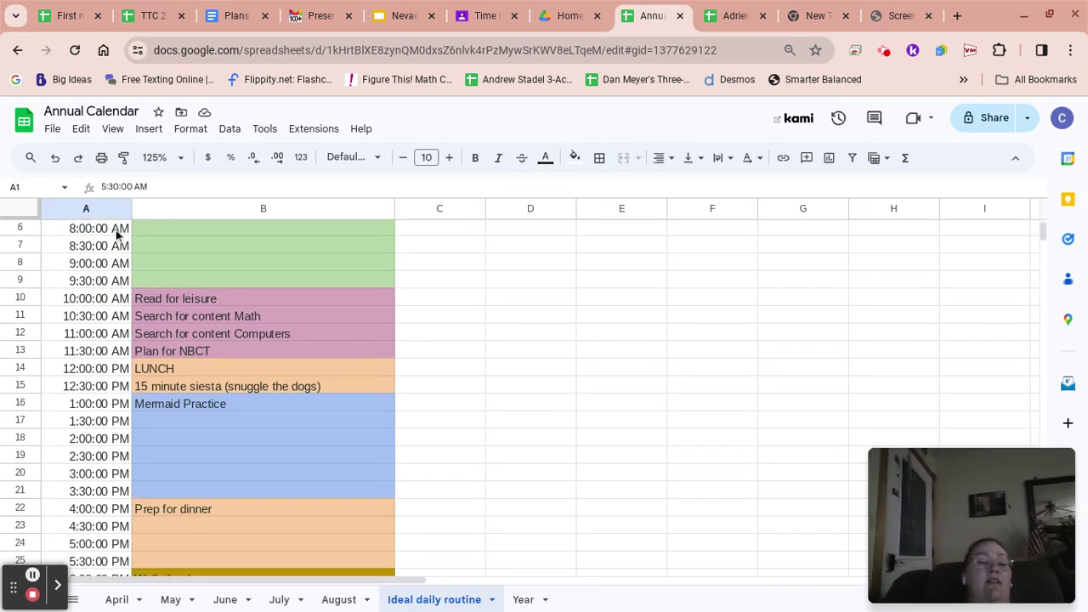
{"action": "scroll", "coordinate": [118, 236], "scroll_direction": "down", "scroll_amount": 5}
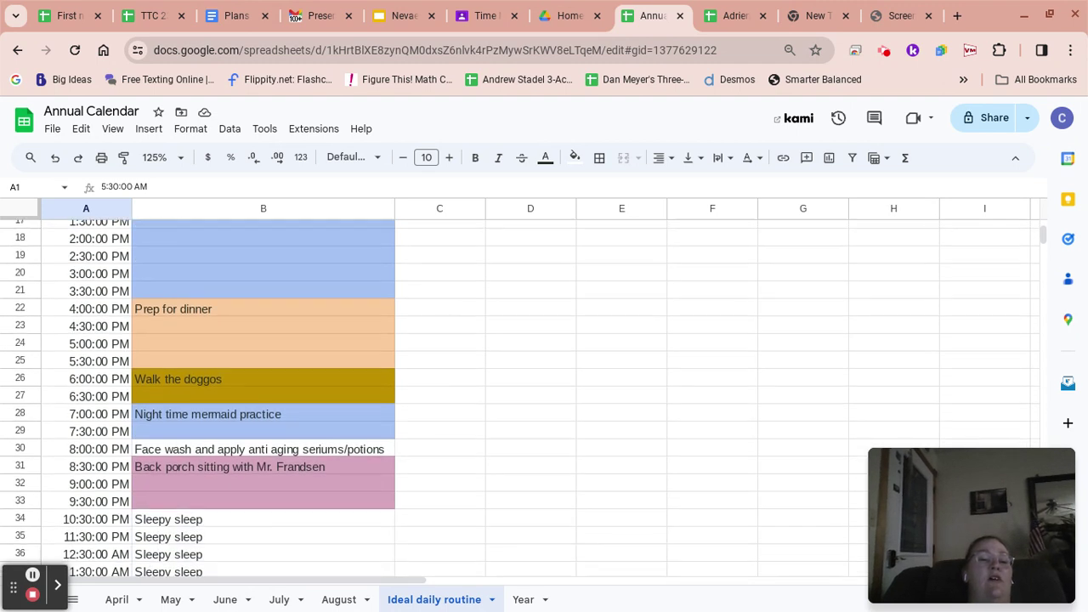
{"action": "scroll", "coordinate": [118, 236], "scroll_direction": "up", "scroll_amount": 3}
{"action": "scroll", "coordinate": [119, 286], "scroll_direction": "up", "scroll_amount": 7}
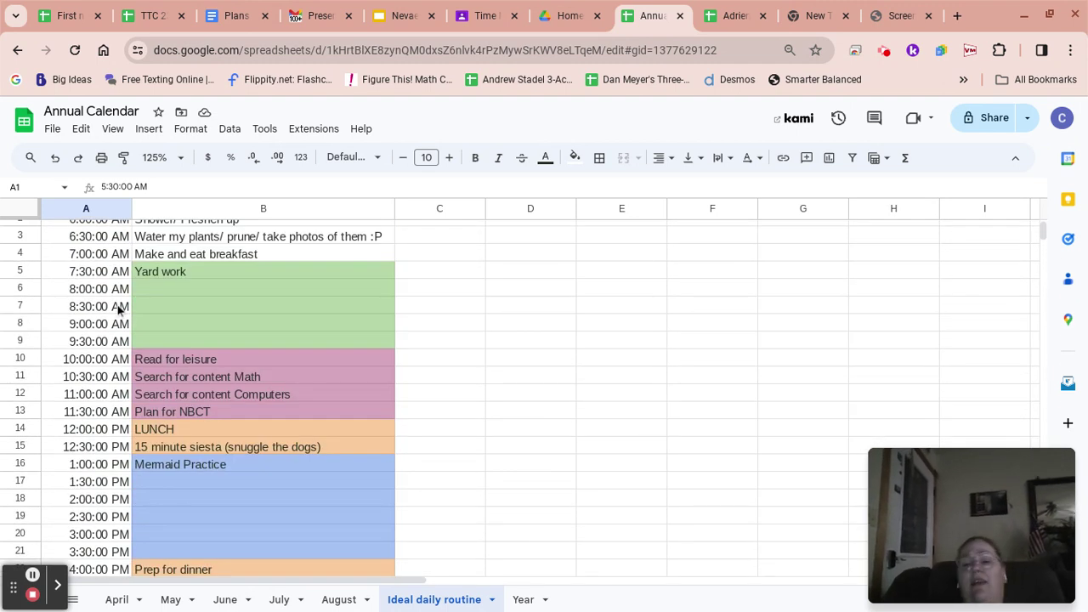
{"action": "scroll", "coordinate": [119, 310], "scroll_direction": "up", "scroll_amount": 1}
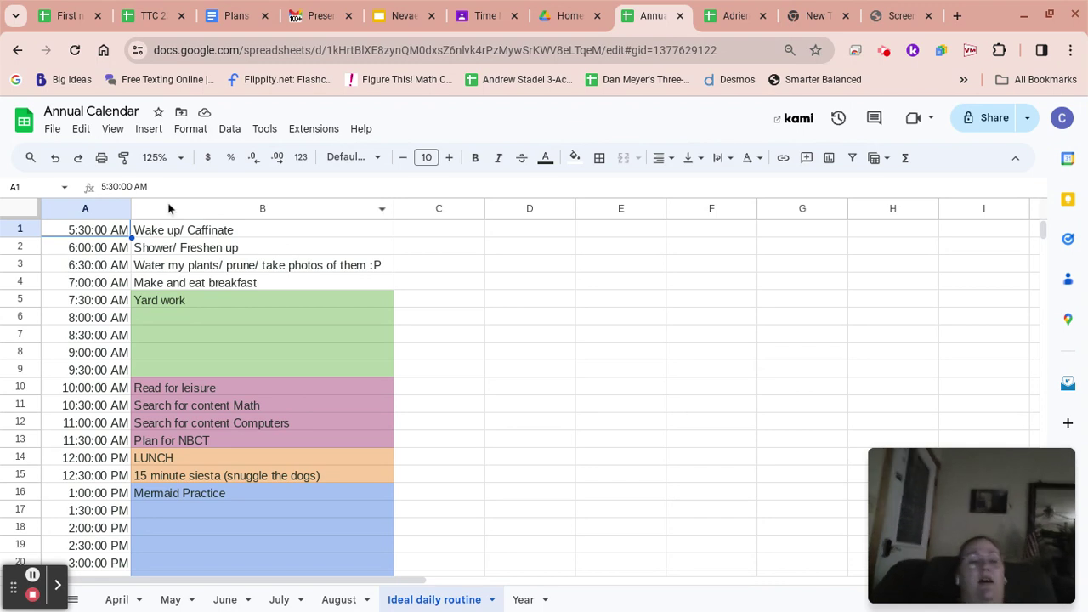
Reset the fill color of columns A and B to remove the routine's color coding.
{"action": "left_click_drag", "start_coordinate": [93, 214], "coordinate": [162, 219]}
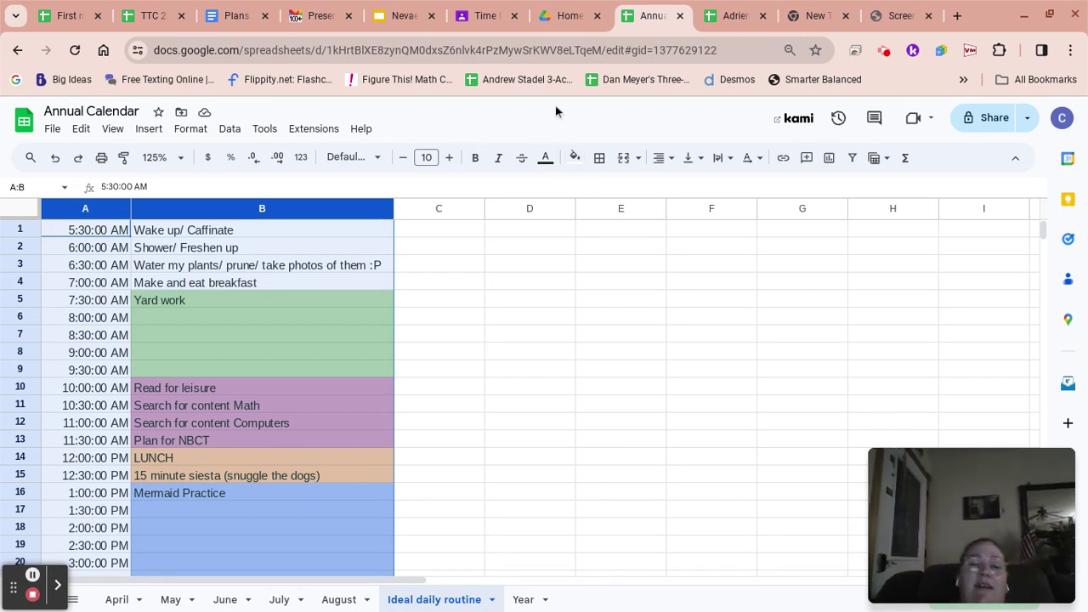
{"action": "left_click", "coordinate": [576, 158]}
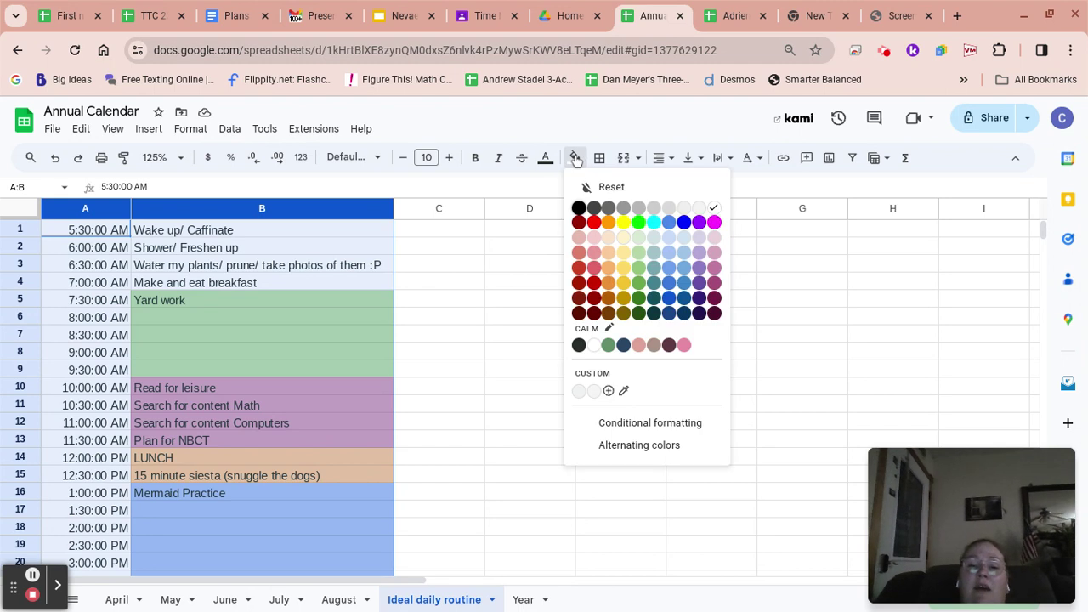
{"action": "left_click", "coordinate": [600, 192]}
{"action": "left_click", "coordinate": [482, 263]}
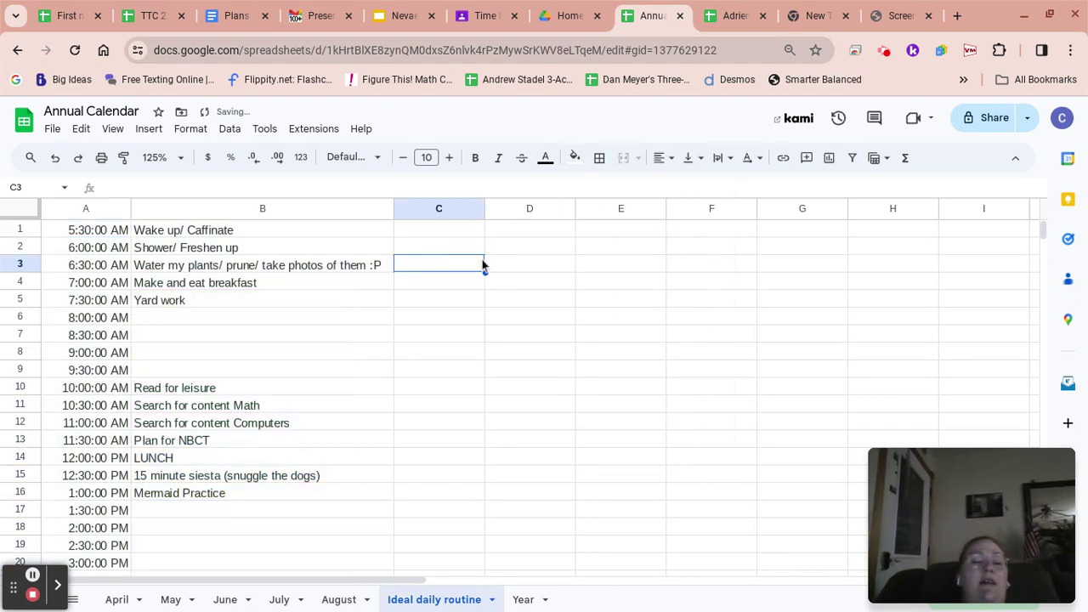
Insert one empty column between the times and the activities.
{"action": "left_click", "coordinate": [85, 209]}
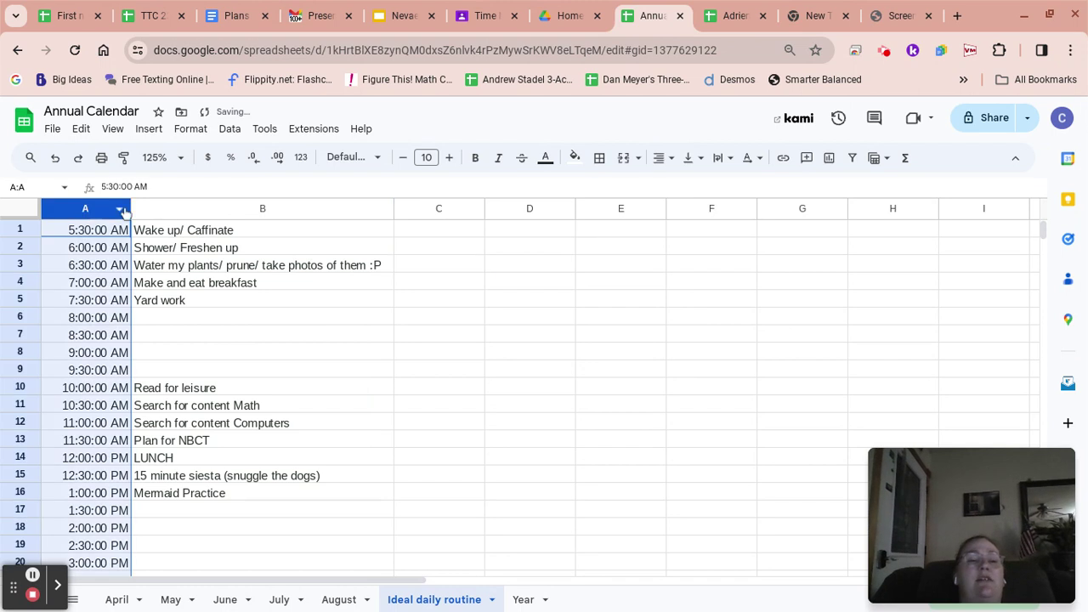
{"action": "left_click", "coordinate": [170, 209]}
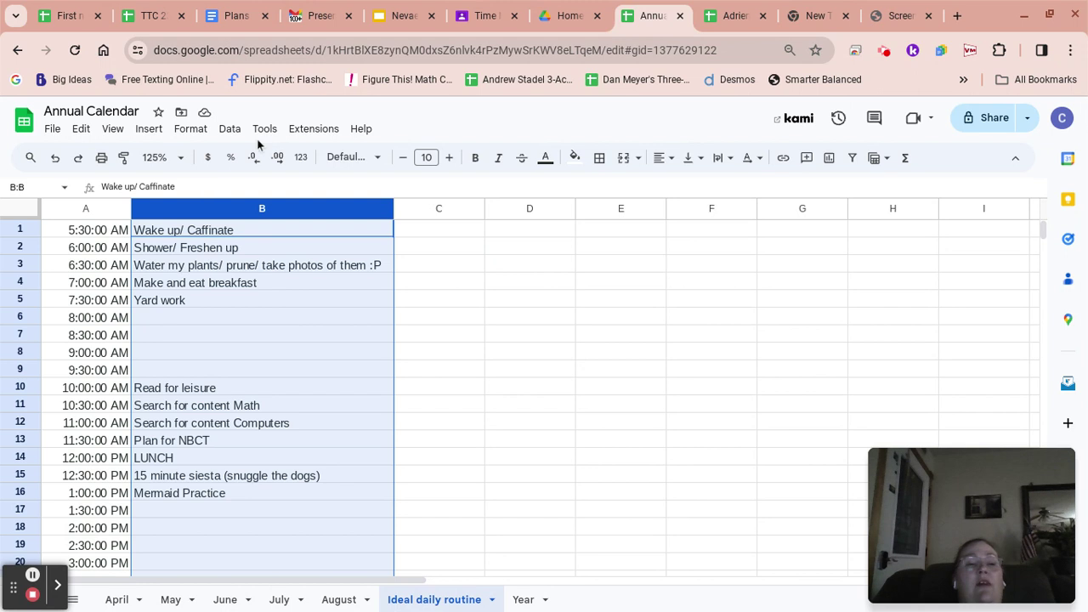
{"action": "left_click", "coordinate": [149, 130]}
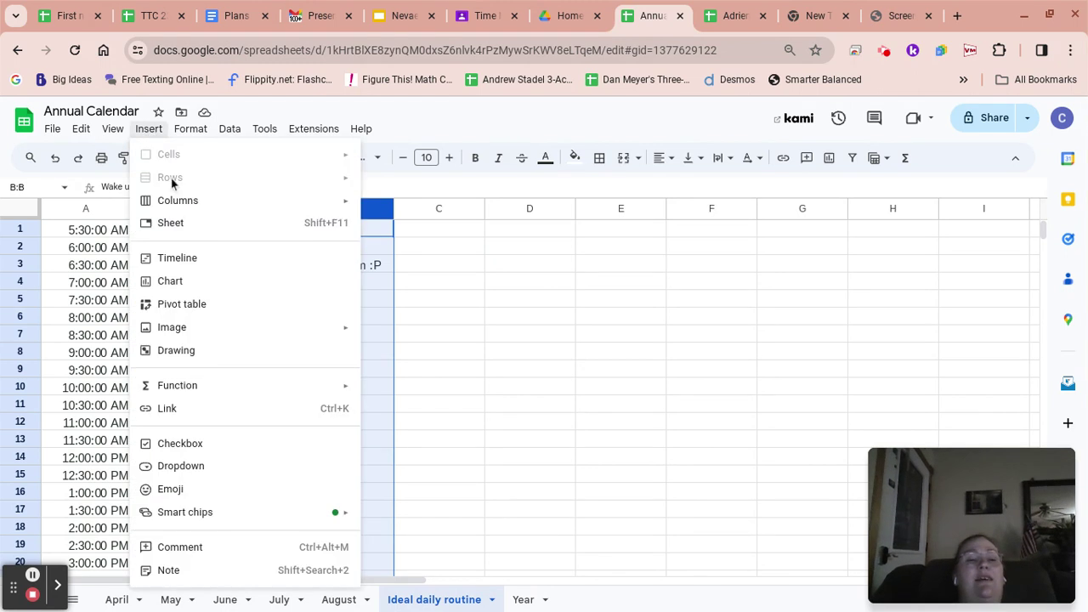
{"action": "mouse_move", "coordinate": [178, 201]}
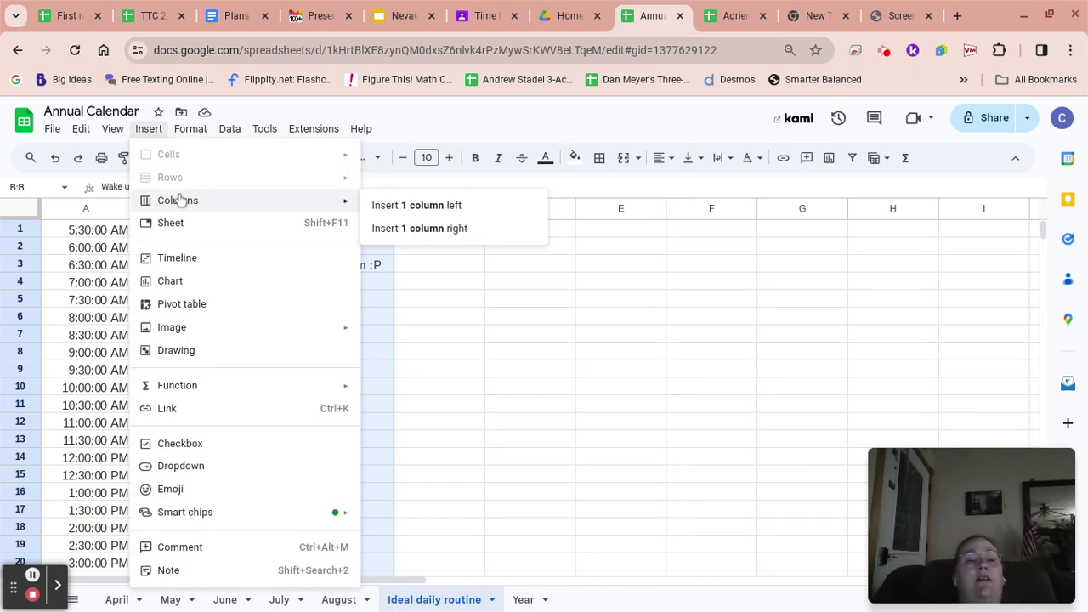
{"action": "left_click", "coordinate": [413, 207]}
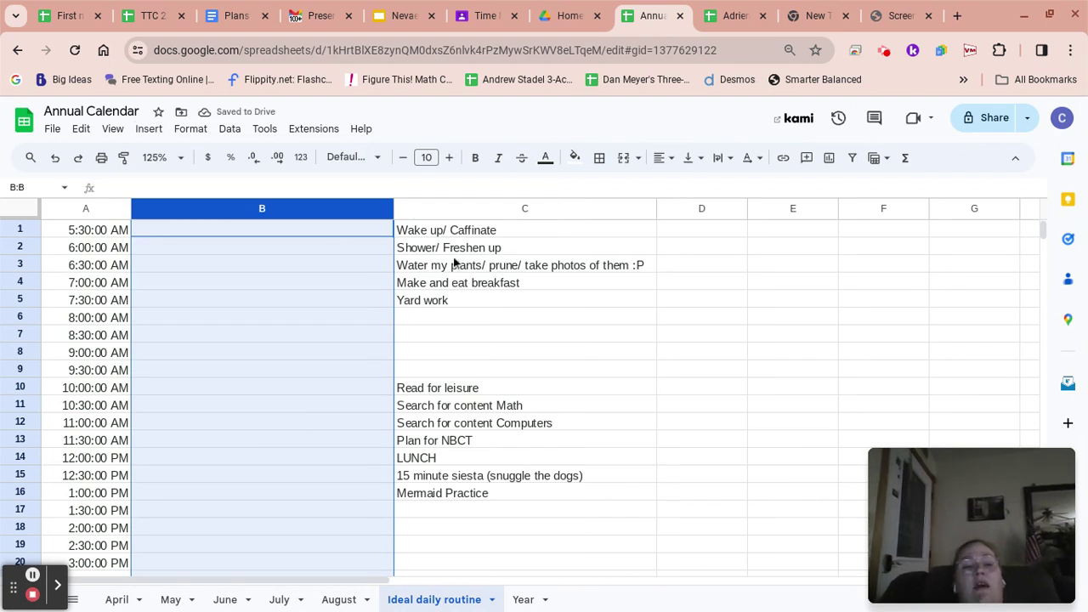
Insert one empty row above the 5:30:00 AM entry for column headers.
{"action": "left_click", "coordinate": [84, 269]}
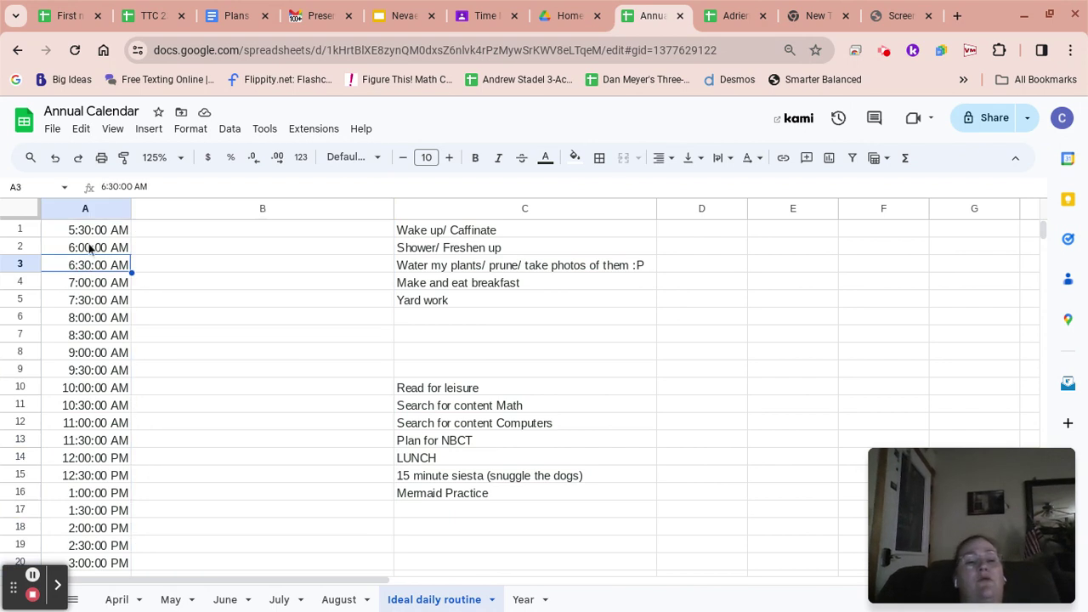
{"action": "left_click", "coordinate": [86, 232]}
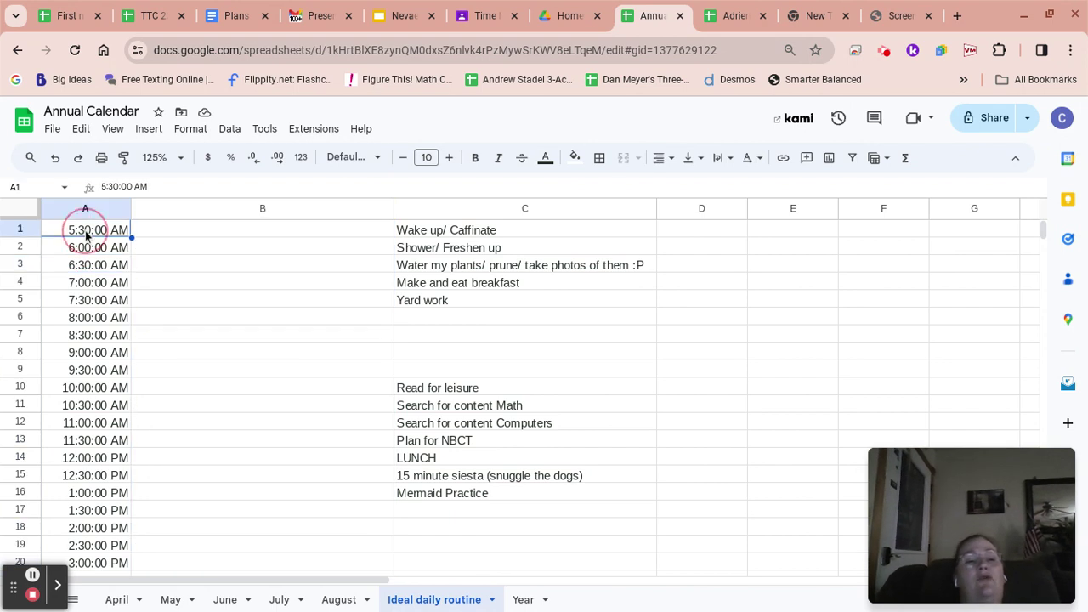
{"action": "left_click", "coordinate": [19, 229]}
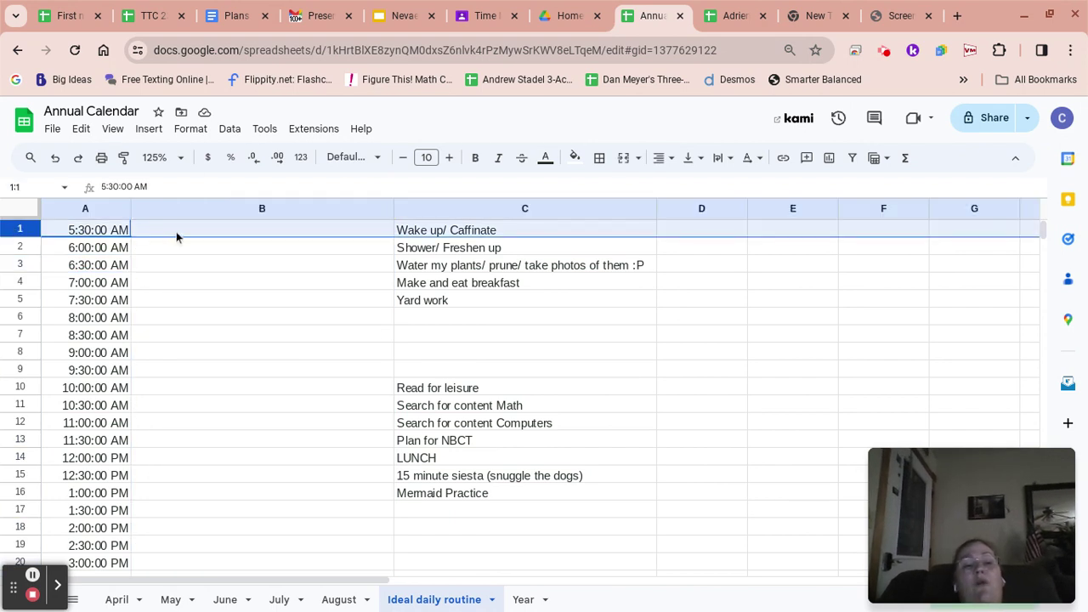
{"action": "left_click", "coordinate": [152, 130]}
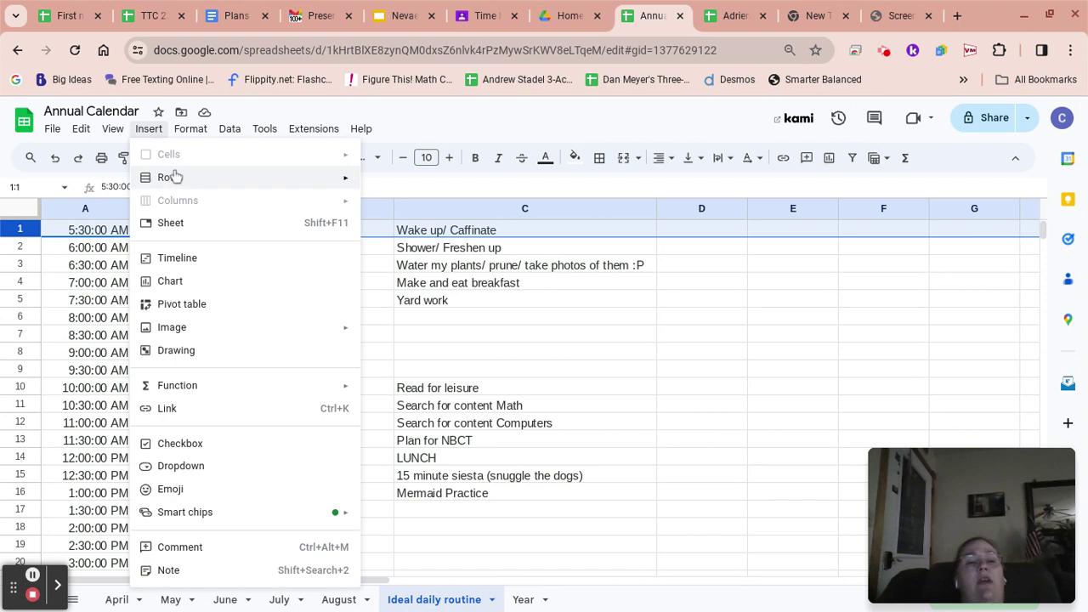
{"action": "mouse_move", "coordinate": [174, 180]}
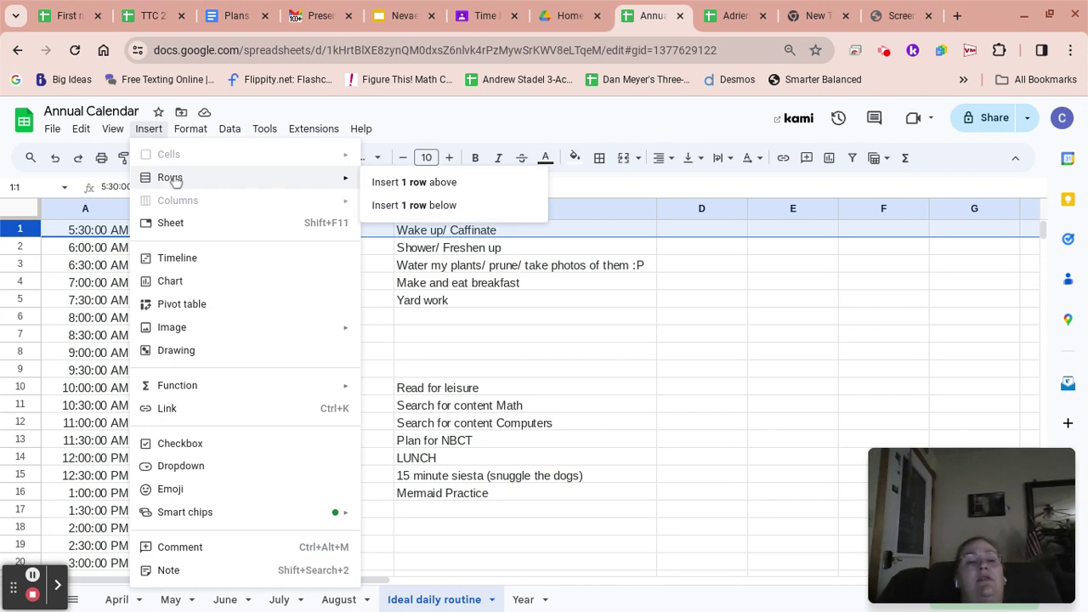
{"action": "left_click", "coordinate": [416, 186]}
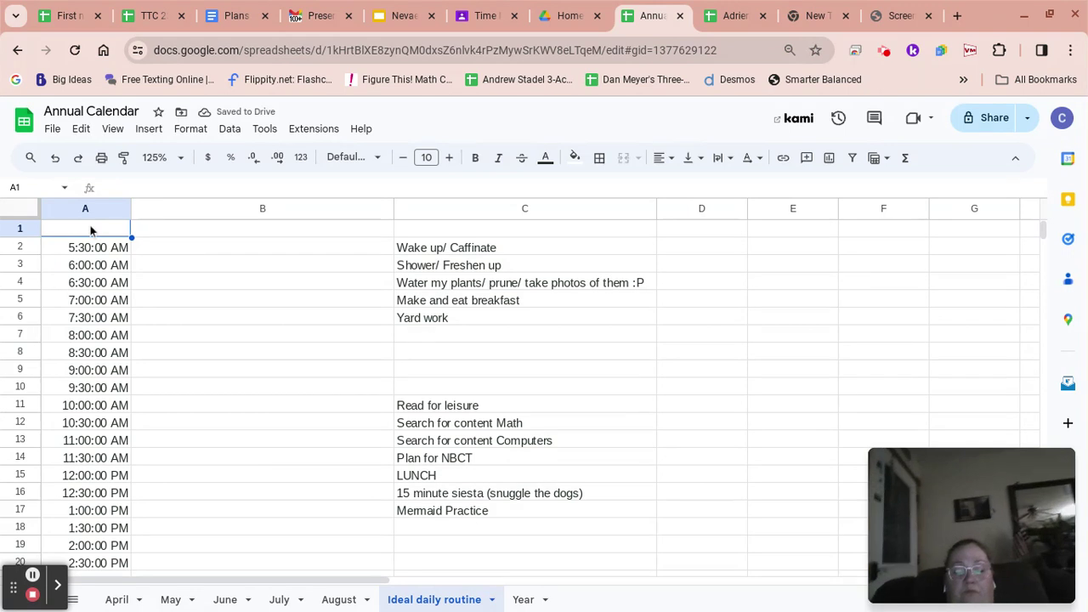
Enter the header "Time" in cell A1.
{"action": "type", "text": "T"}
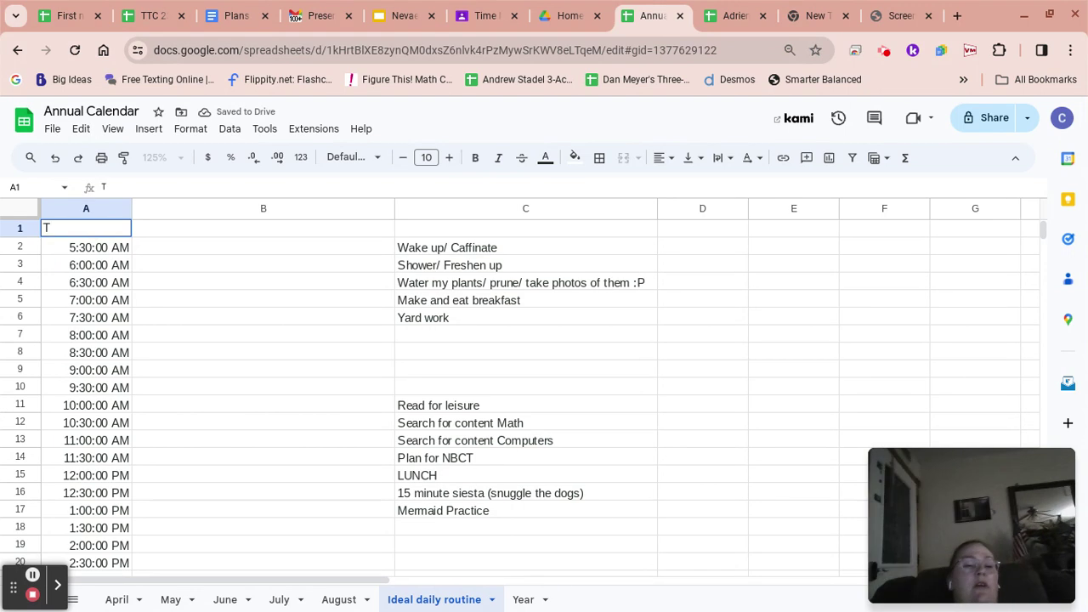
{"action": "type", "text": "ime"}
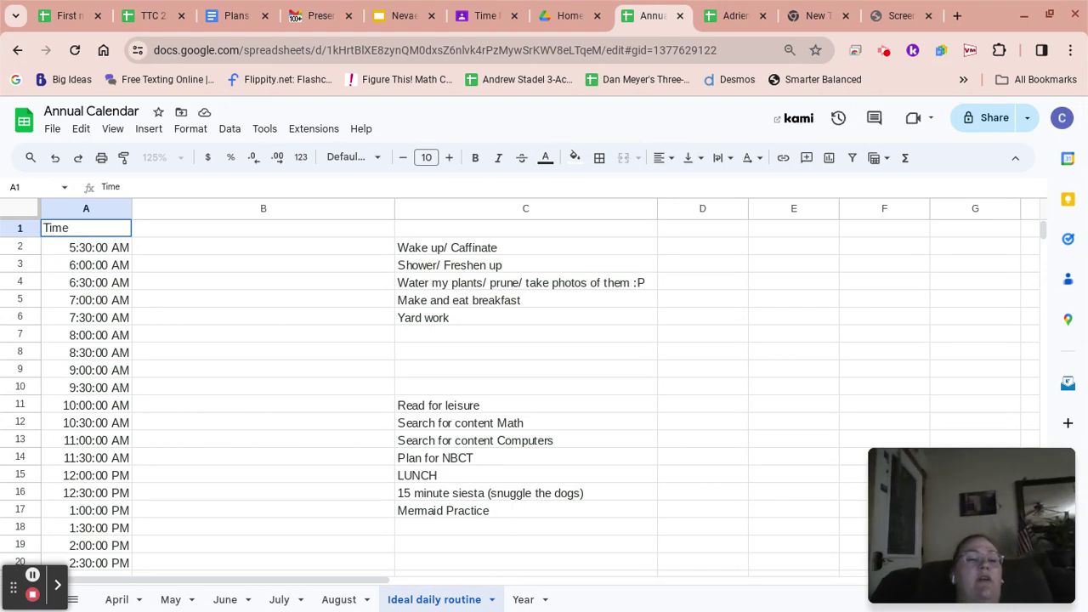
{"action": "key", "text": "Tab"}
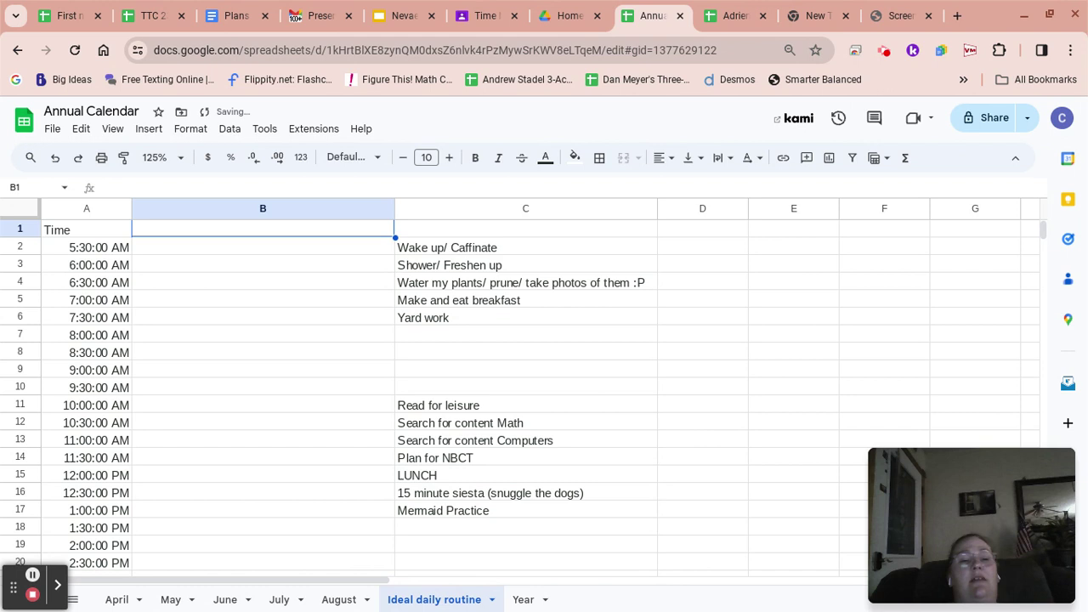
Enter the header "Activities" in cell C1 and narrow the empty column B to a small checkbox-sized width.
{"action": "left_click", "coordinate": [526, 228]}
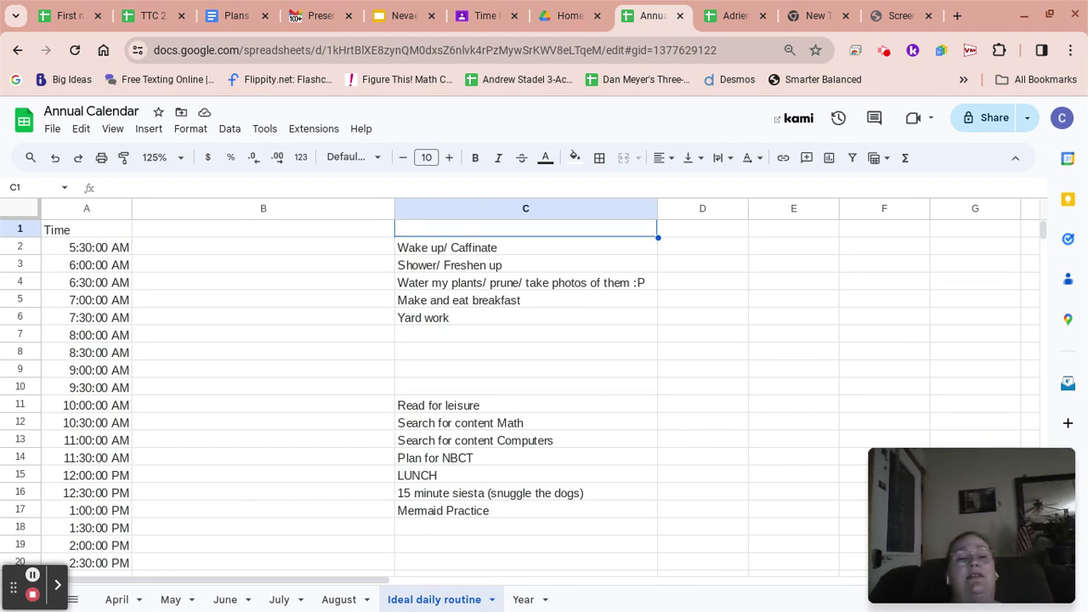
{"action": "type", "text": "A"}
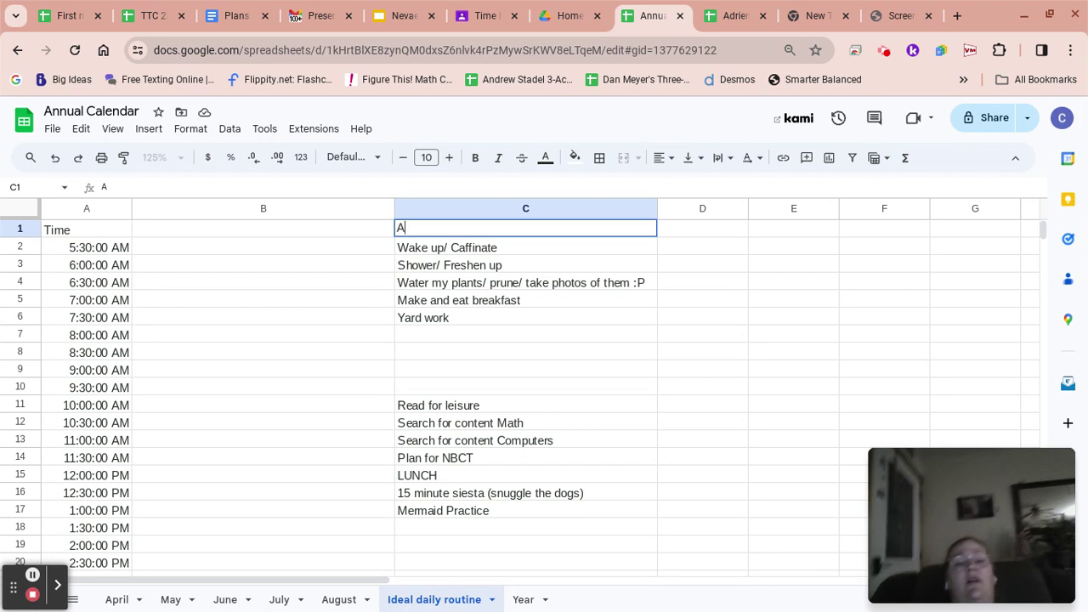
{"action": "type", "text": "ac"}
{"action": "key", "text": "BackSpace"}
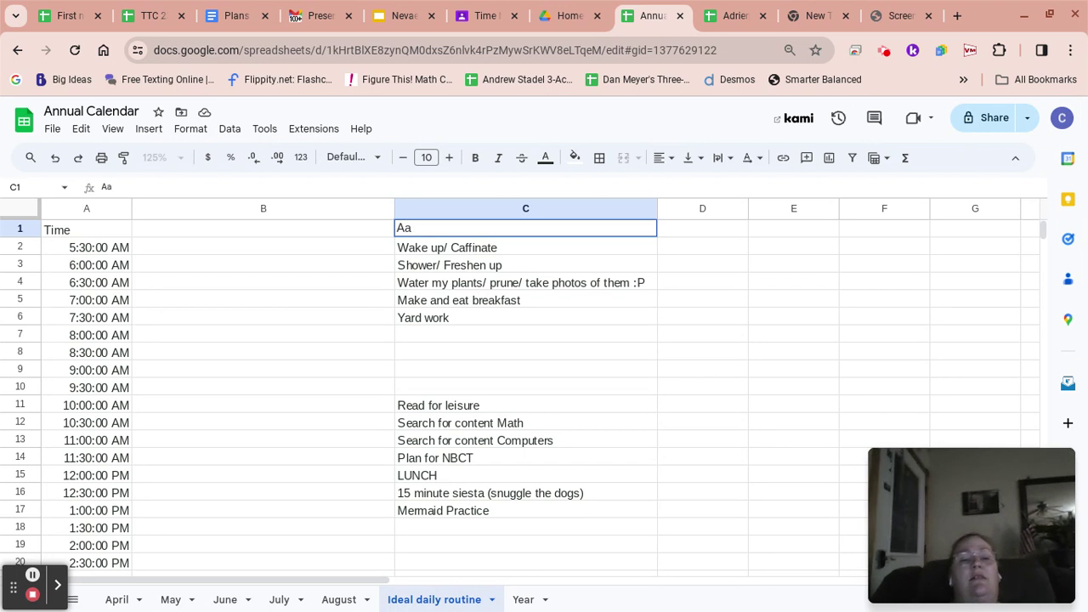
{"action": "key", "text": "BackSpace"}
{"action": "type", "text": "ctiviti"}
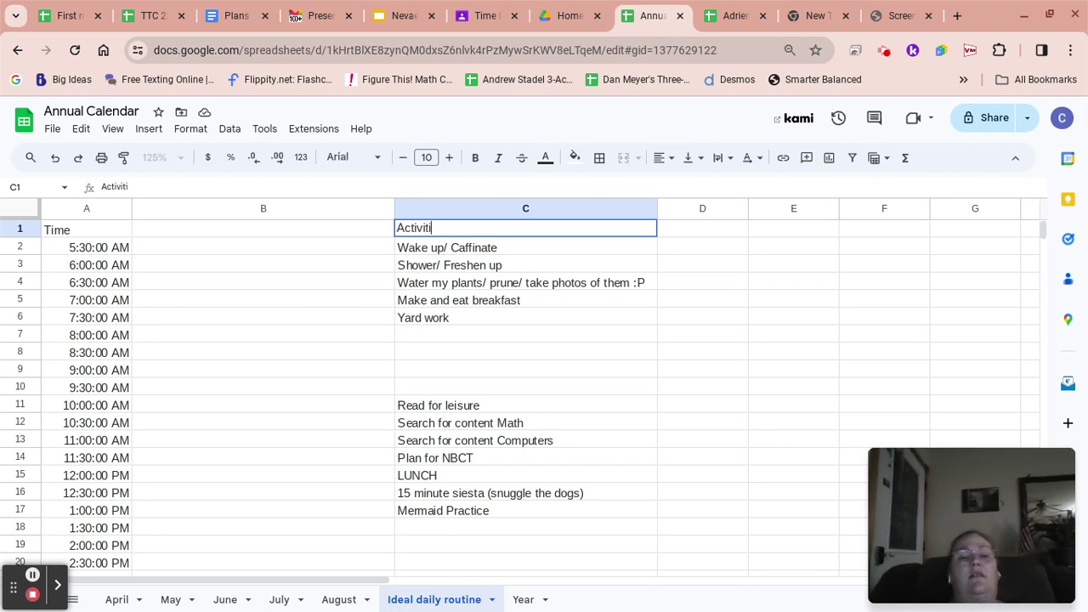
{"action": "type", "text": "es"}
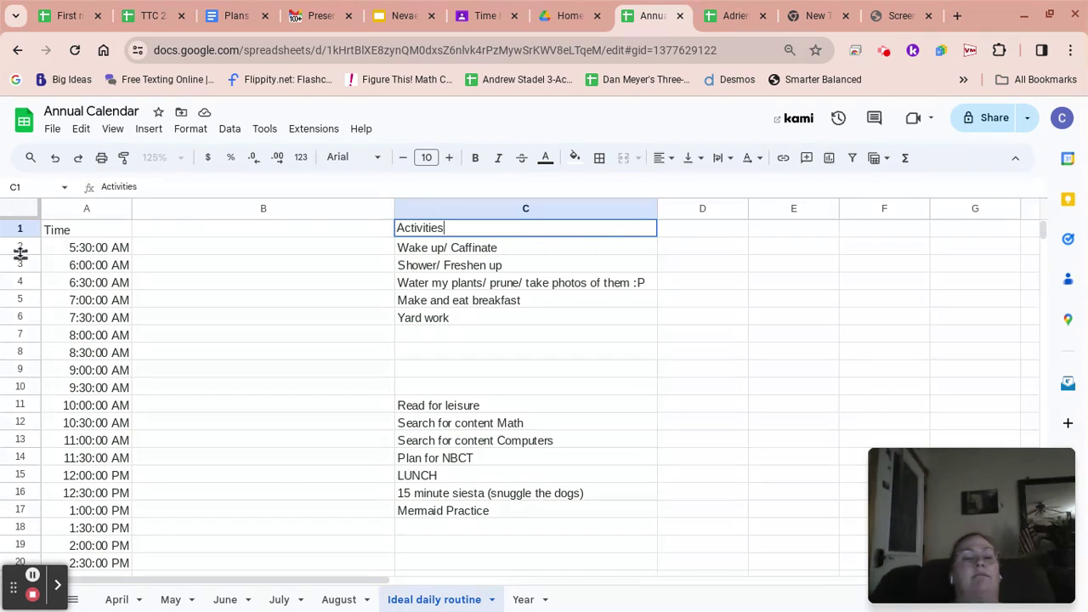
{"action": "left_click", "coordinate": [221, 235]}
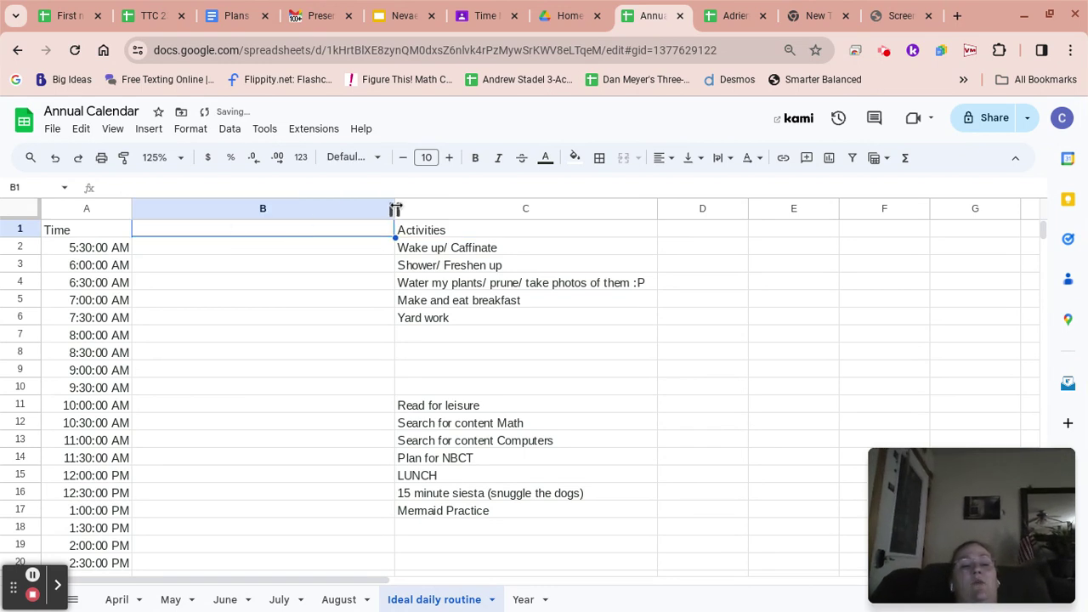
{"action": "left_click_drag", "start_coordinate": [395, 208], "coordinate": [162, 208]}
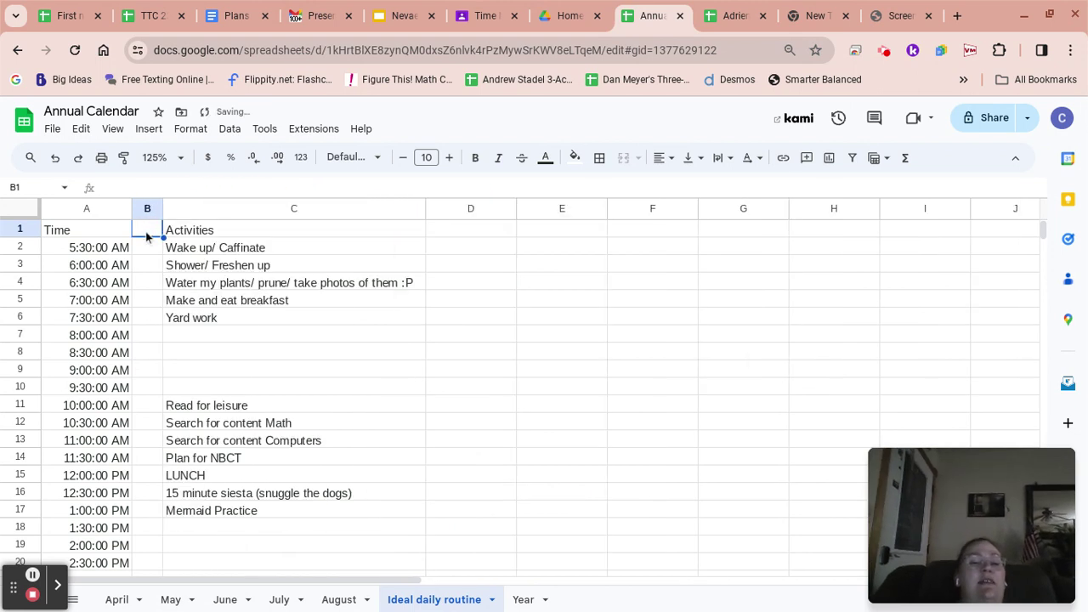
Apply black borders to all cells in the range A1:C42.
{"action": "left_click", "coordinate": [87, 232]}
{"action": "mouse_move", "coordinate": [87, 232]}
{"action": "left_mouse_down"}
{"action": "mouse_move", "coordinate": [151, 219]}
{"action": "mouse_move", "coordinate": [218, 242]}
{"action": "mouse_move", "coordinate": [301, 359]}
{"action": "mouse_move", "coordinate": [332, 608]}
{"action": "mouse_move", "coordinate": [332, 465]}
{"action": "mouse_move", "coordinate": [350, 407]}
{"action": "left_mouse_up"}
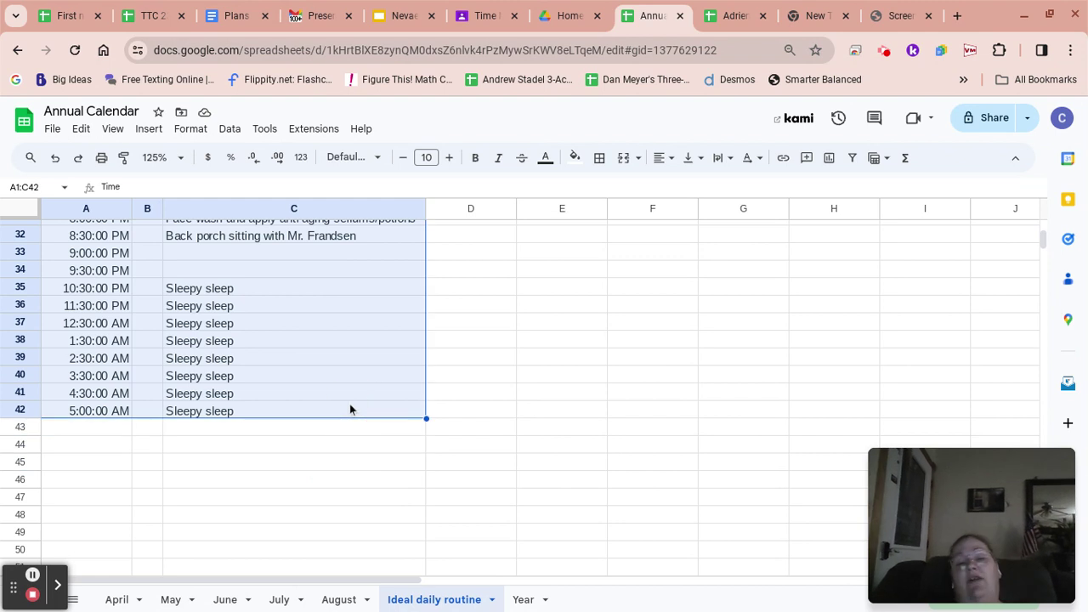
{"action": "left_click", "coordinate": [600, 159]}
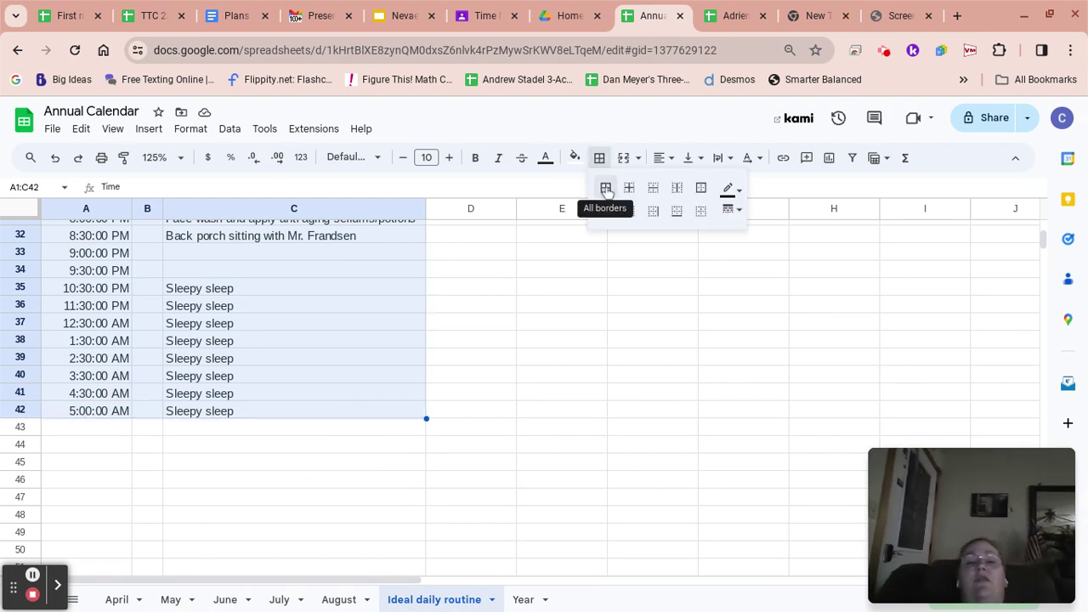
{"action": "left_click", "coordinate": [605, 187]}
{"action": "left_click", "coordinate": [731, 191]}
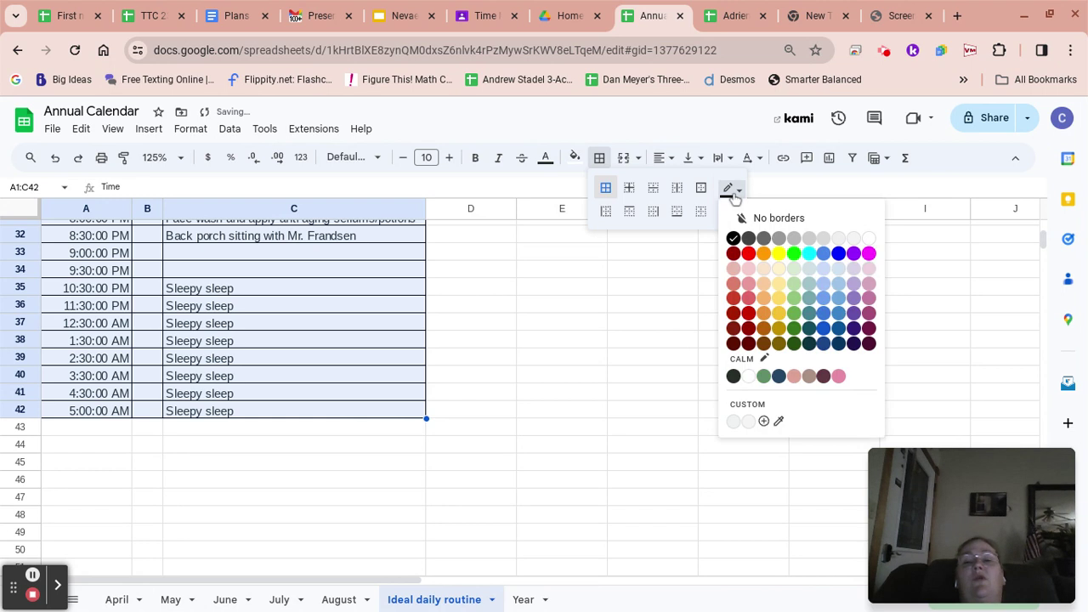
{"action": "left_click", "coordinate": [733, 193]}
Try the medium, dotted and double border styles on A1:C42, and return the borders to a thin solid line.
{"action": "left_click", "coordinate": [735, 212]}
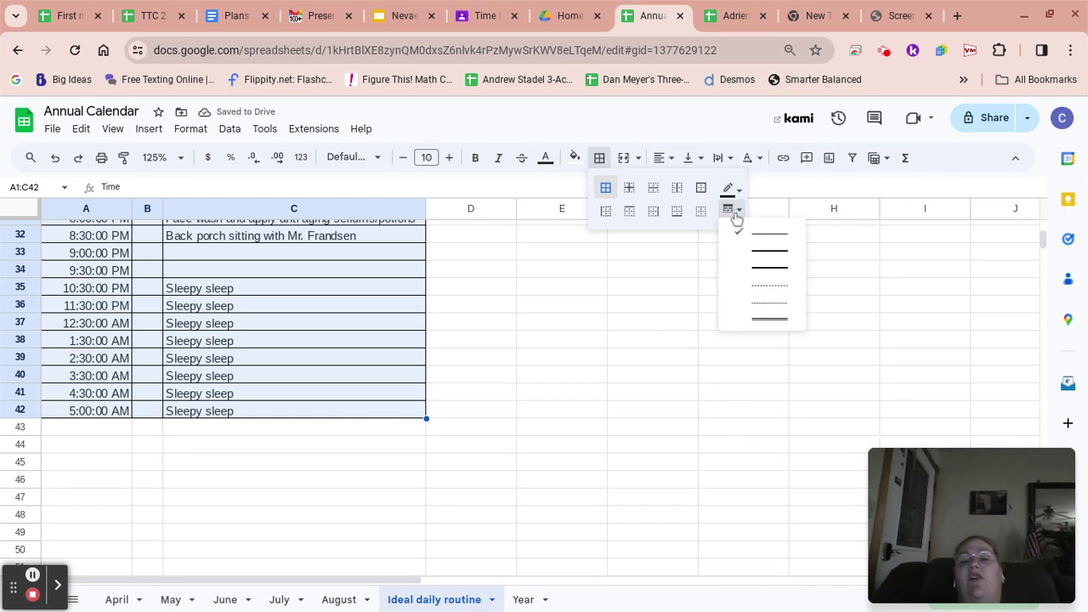
{"action": "left_click", "coordinate": [776, 253]}
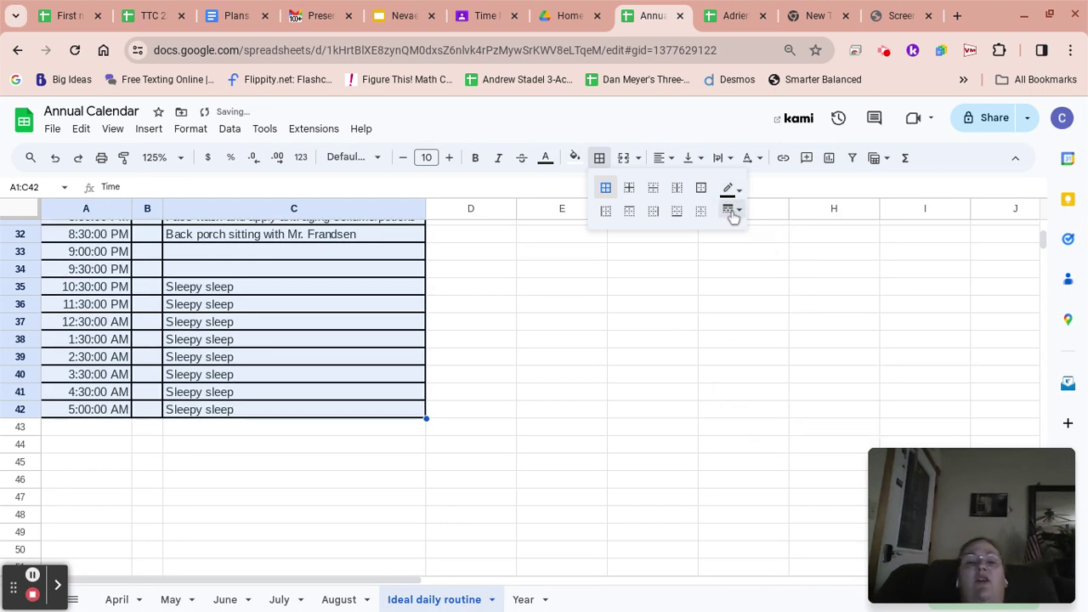
{"action": "left_click", "coordinate": [734, 212]}
{"action": "left_click", "coordinate": [764, 308]}
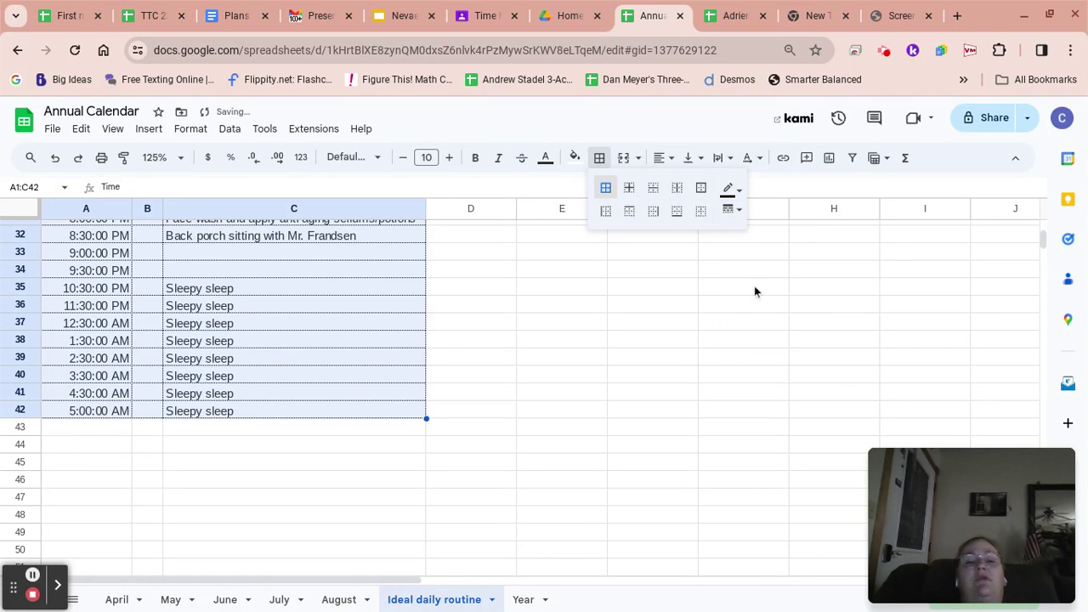
{"action": "left_click", "coordinate": [733, 212]}
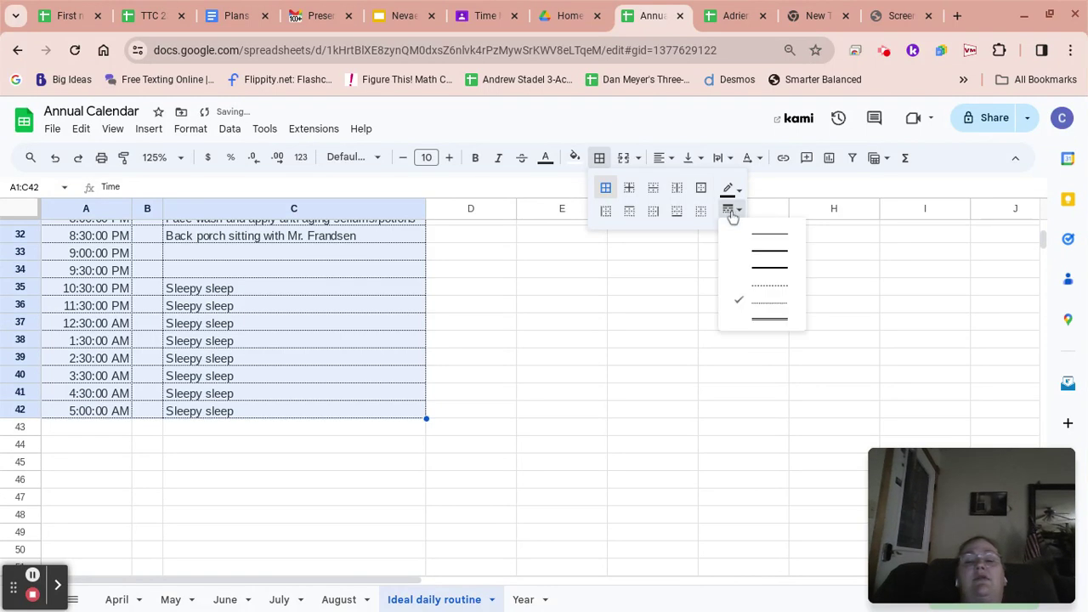
{"action": "left_click", "coordinate": [764, 320]}
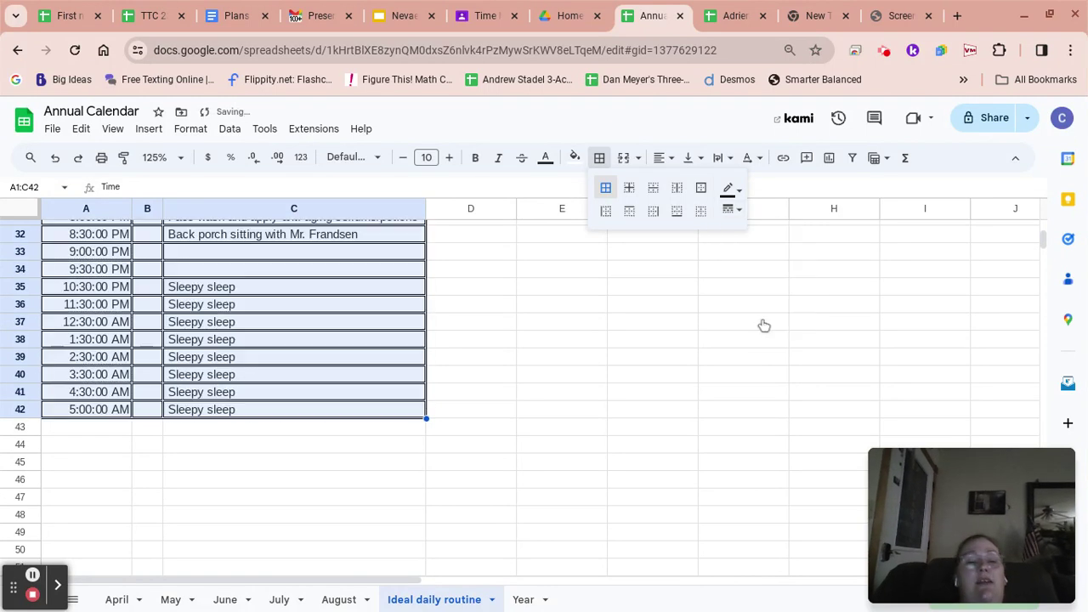
{"action": "left_click", "coordinate": [732, 210]}
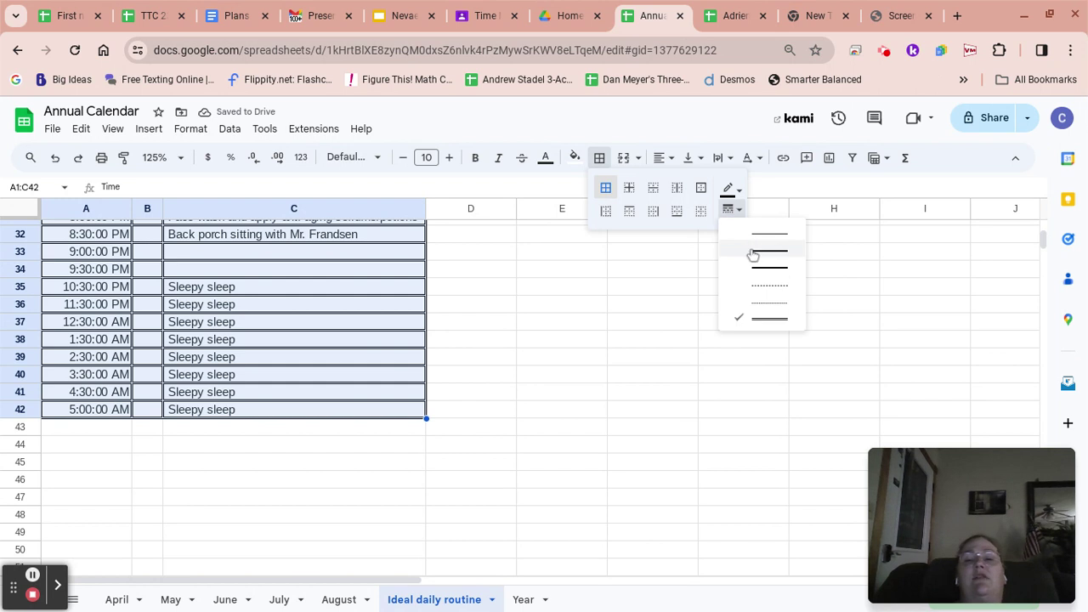
{"action": "left_click", "coordinate": [754, 238]}
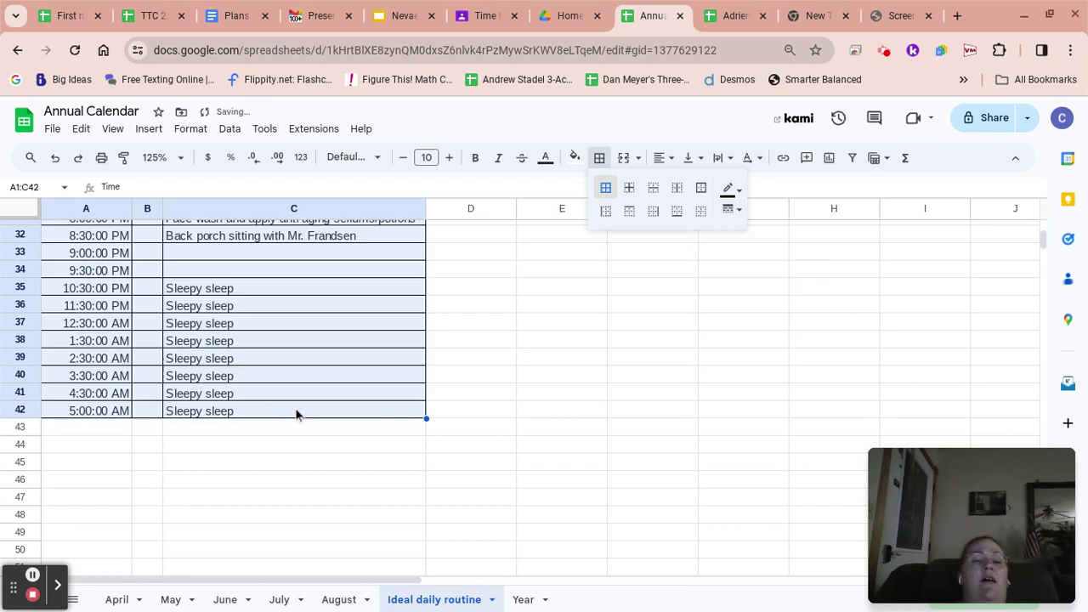
{"action": "right_click", "coordinate": [157, 444]}
{"action": "left_click", "coordinate": [158, 437]}
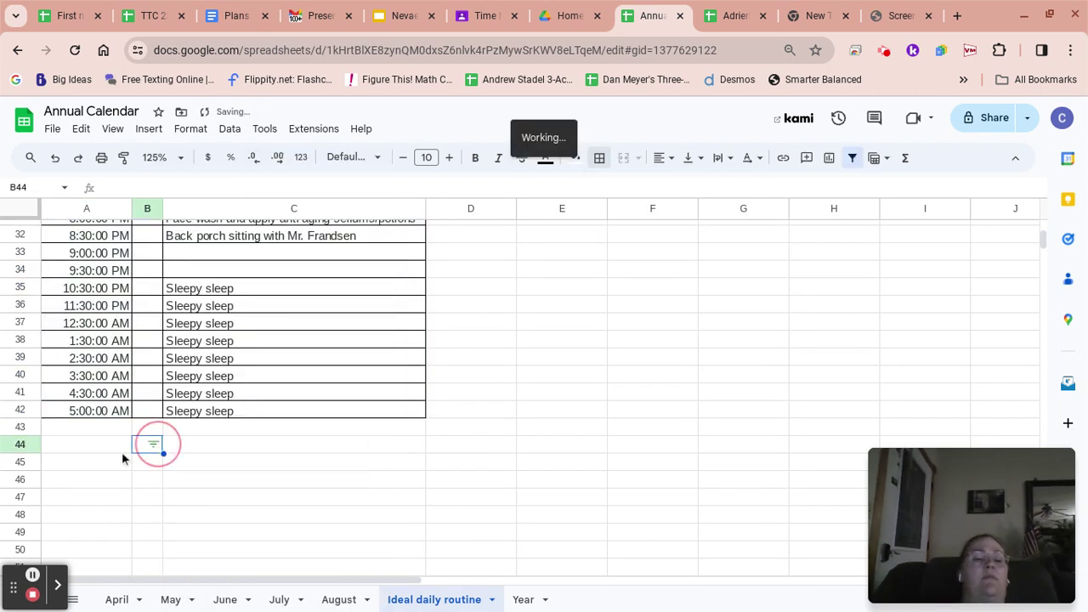
{"action": "left_click", "coordinate": [77, 459]}
Insert a checkbox in B2 beside the 5:30:00 AM activity and fill it down through B6.
{"action": "scroll", "coordinate": [79, 460], "scroll_direction": "up", "scroll_amount": 7}
{"action": "scroll", "coordinate": [79, 460], "scroll_direction": "up", "scroll_amount": 3}
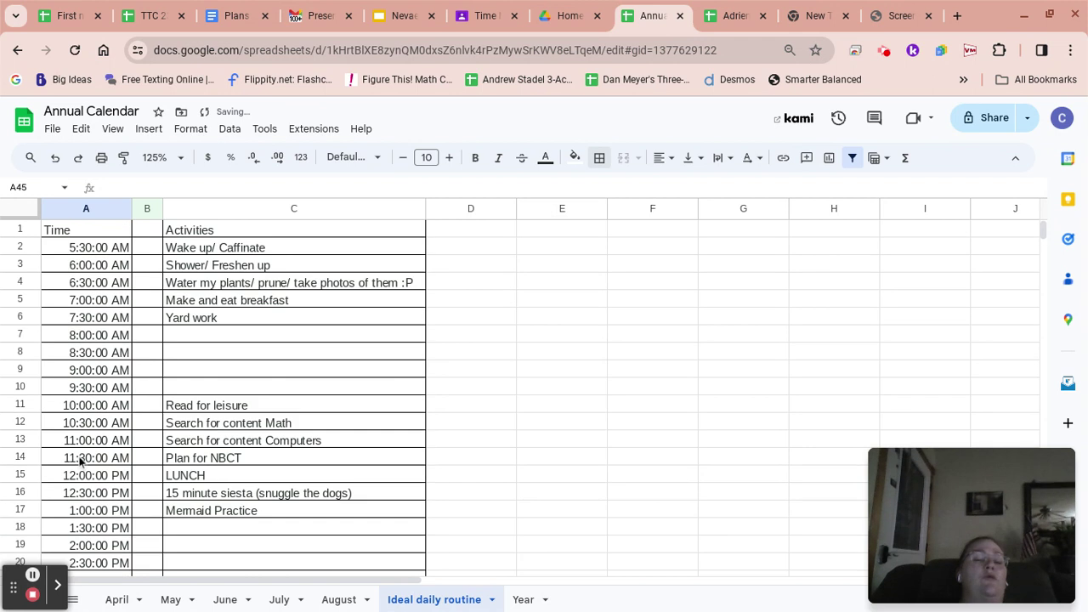
{"action": "left_click", "coordinate": [150, 246]}
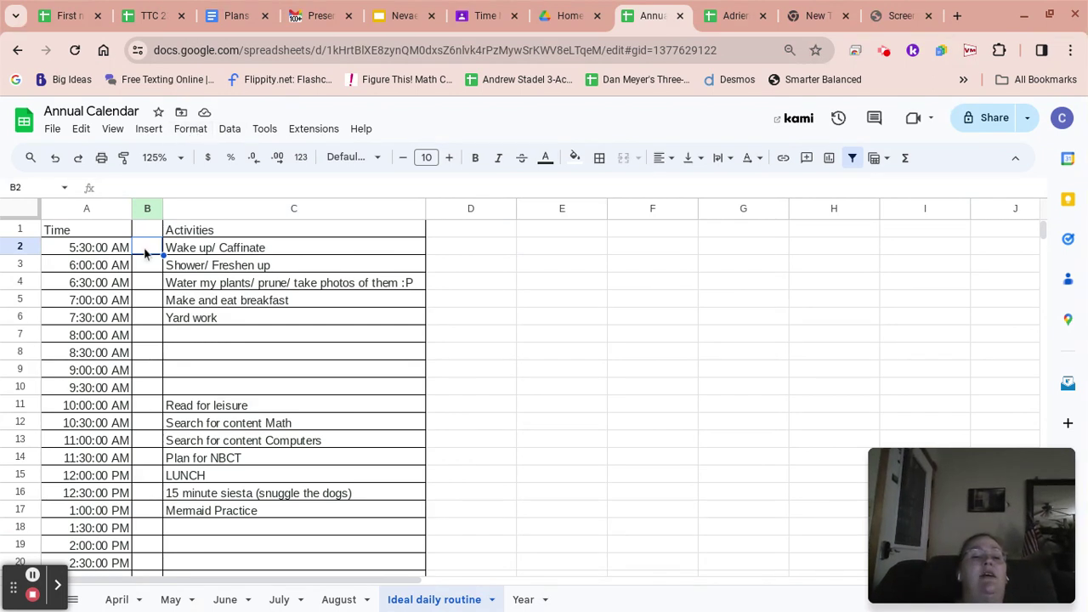
{"action": "left_click", "coordinate": [148, 128]}
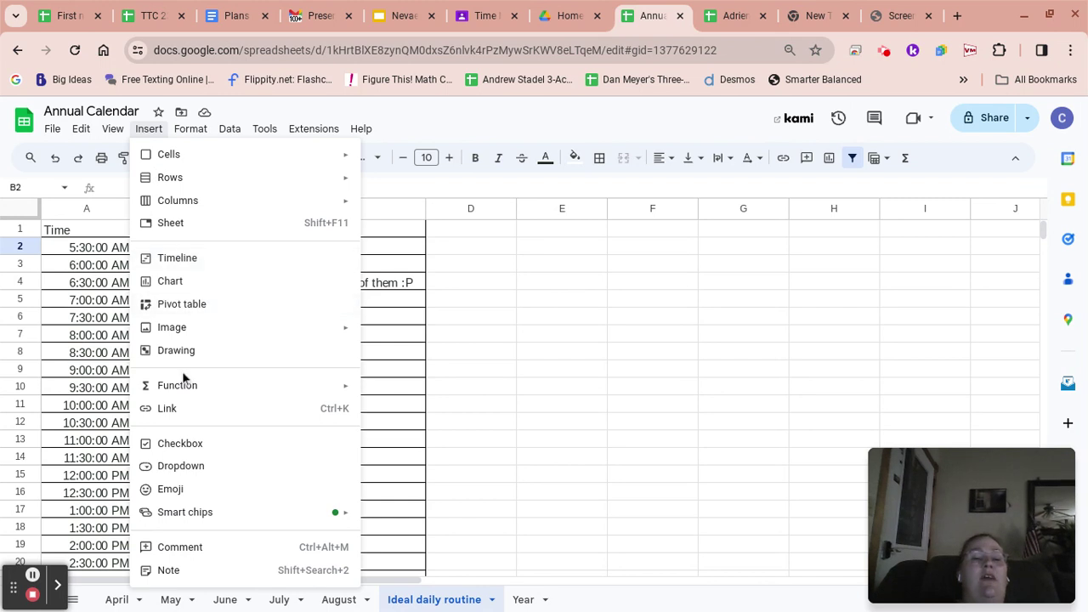
{"action": "left_click", "coordinate": [180, 444]}
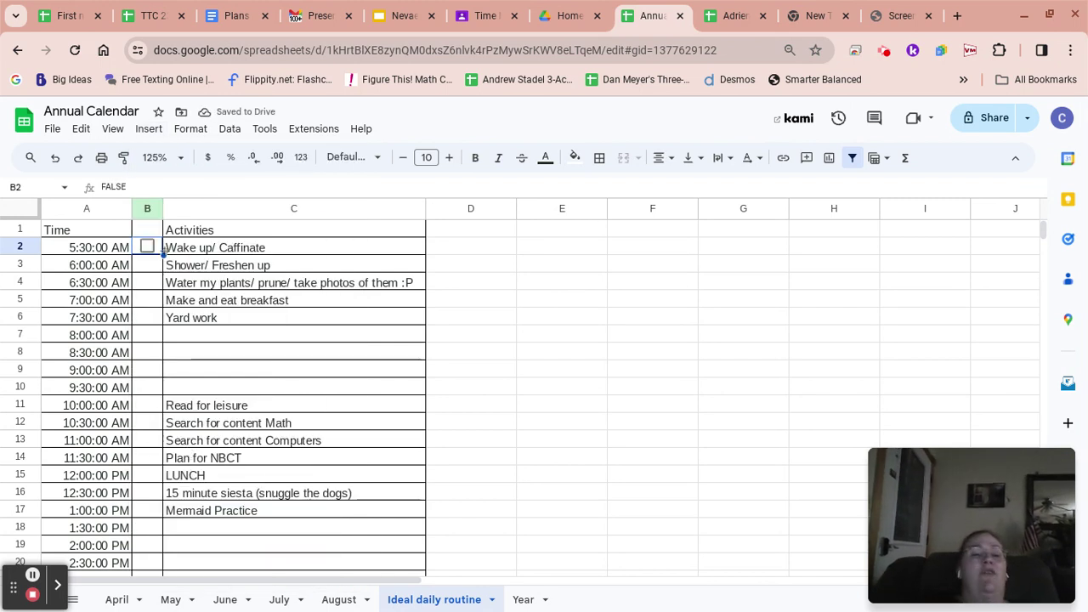
{"action": "left_click_drag", "start_coordinate": [163, 255], "coordinate": [167, 322]}
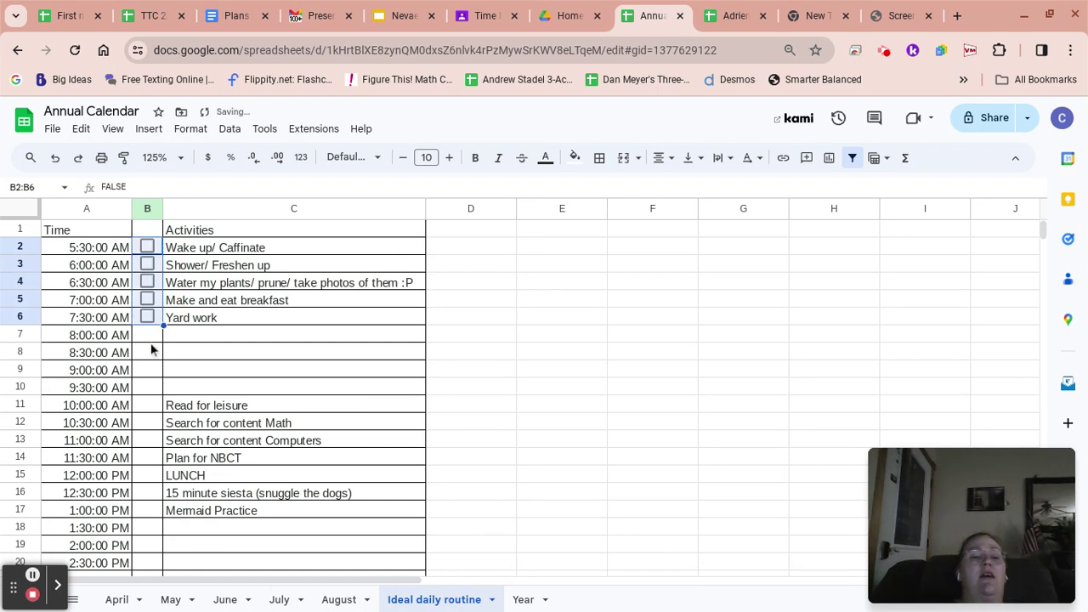
Insert a checkbox in B11 beside "Read for leisure" and fill it down through B17, beside "Mermaid Practice".
{"action": "left_click", "coordinate": [150, 408]}
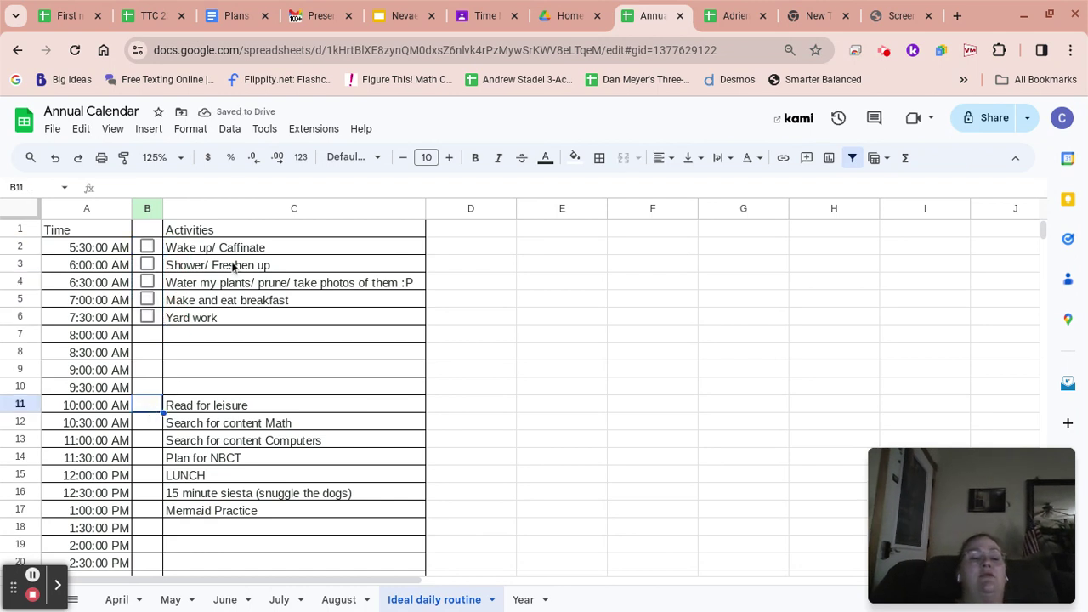
{"action": "left_click", "coordinate": [151, 130]}
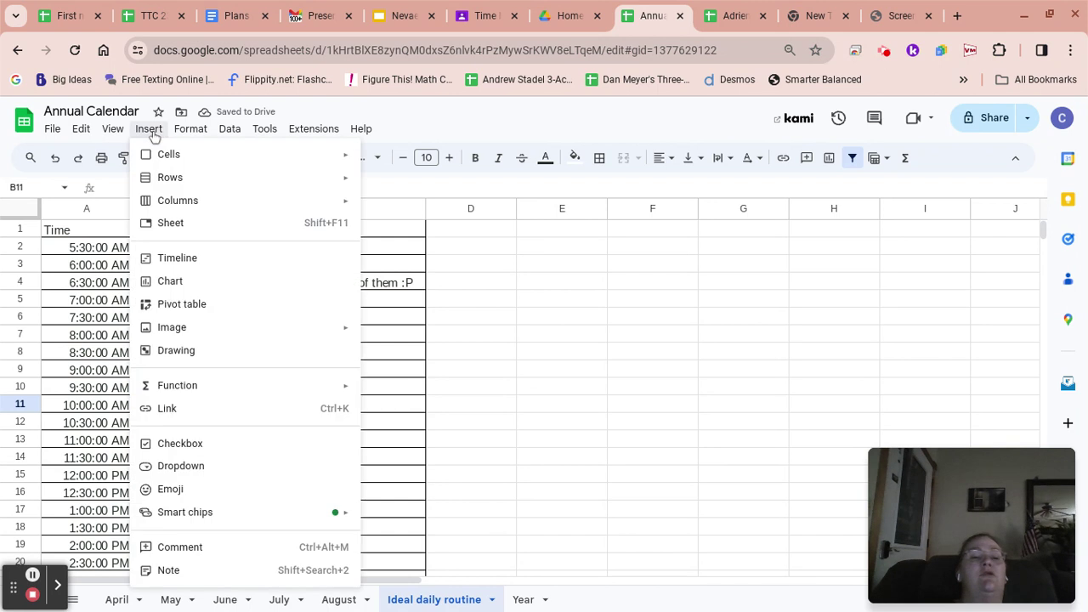
{"action": "left_click", "coordinate": [199, 448]}
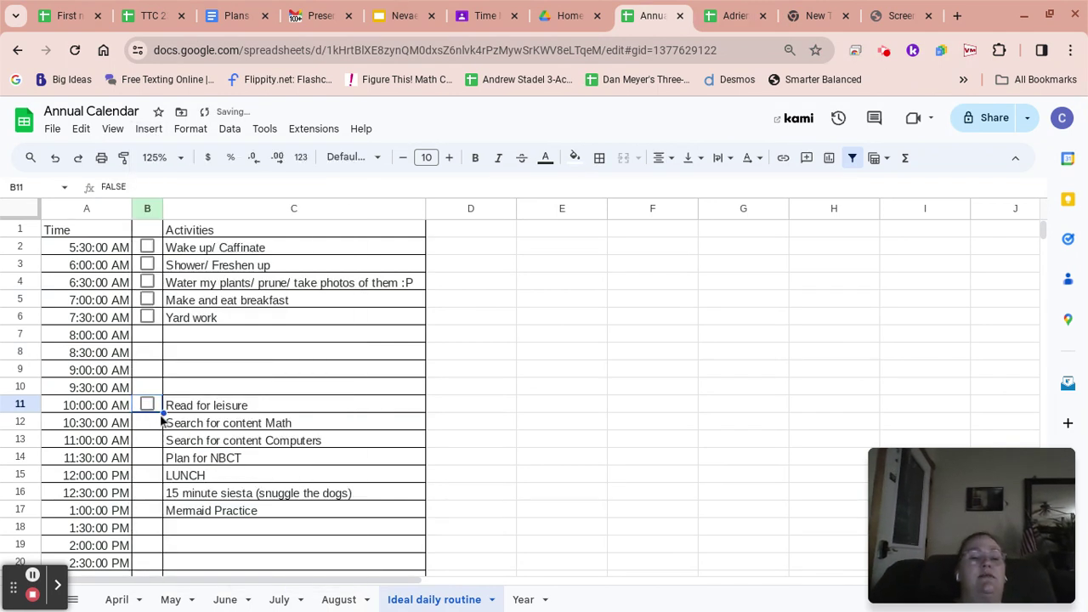
{"action": "left_click_drag", "start_coordinate": [164, 415], "coordinate": [163, 510]}
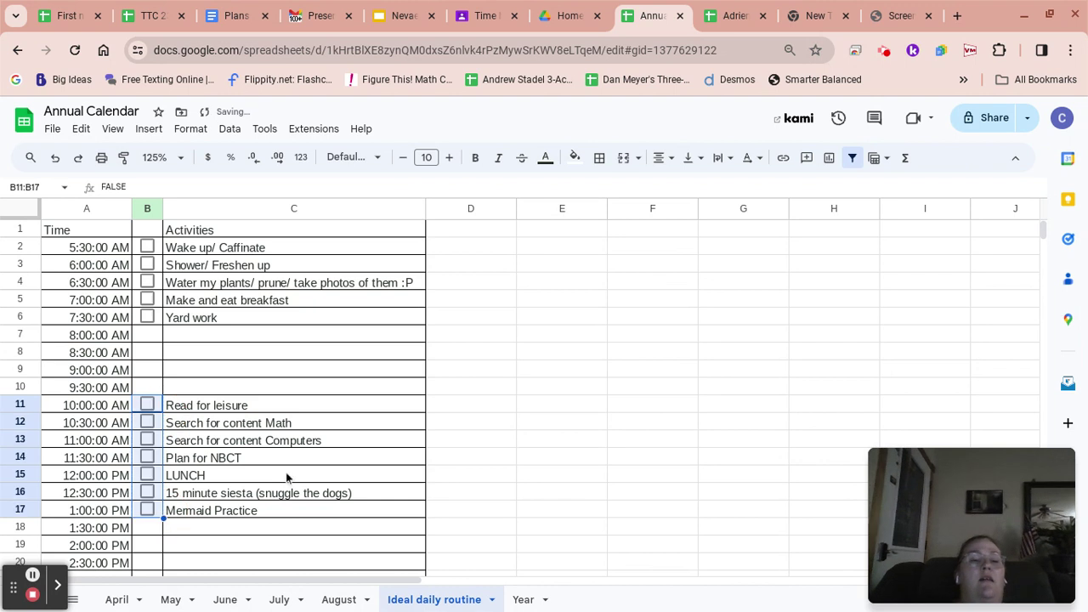
Insert a checkbox in B23 beside the "Prep for dinner" activity.
{"action": "scroll", "coordinate": [379, 445], "scroll_direction": "down", "scroll_amount": 3}
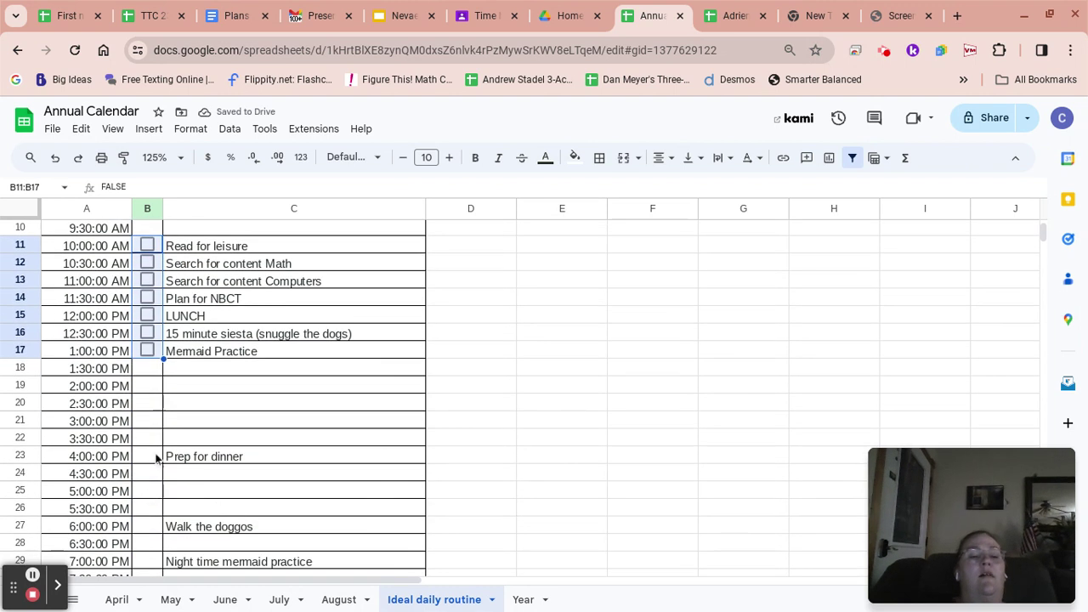
{"action": "left_click", "coordinate": [153, 459]}
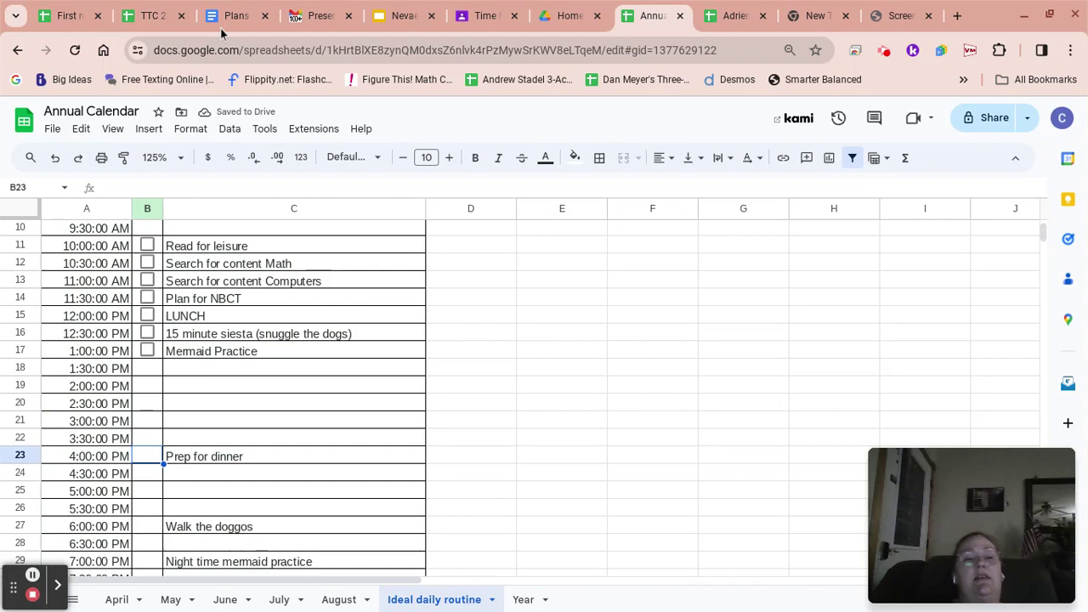
{"action": "left_click", "coordinate": [149, 128]}
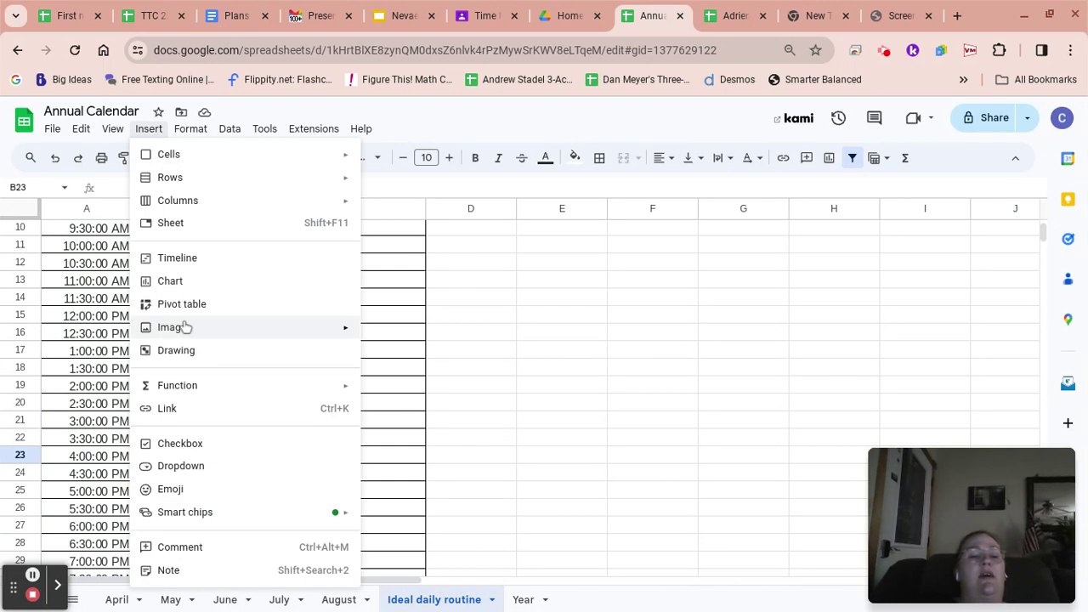
{"action": "left_click", "coordinate": [180, 445]}
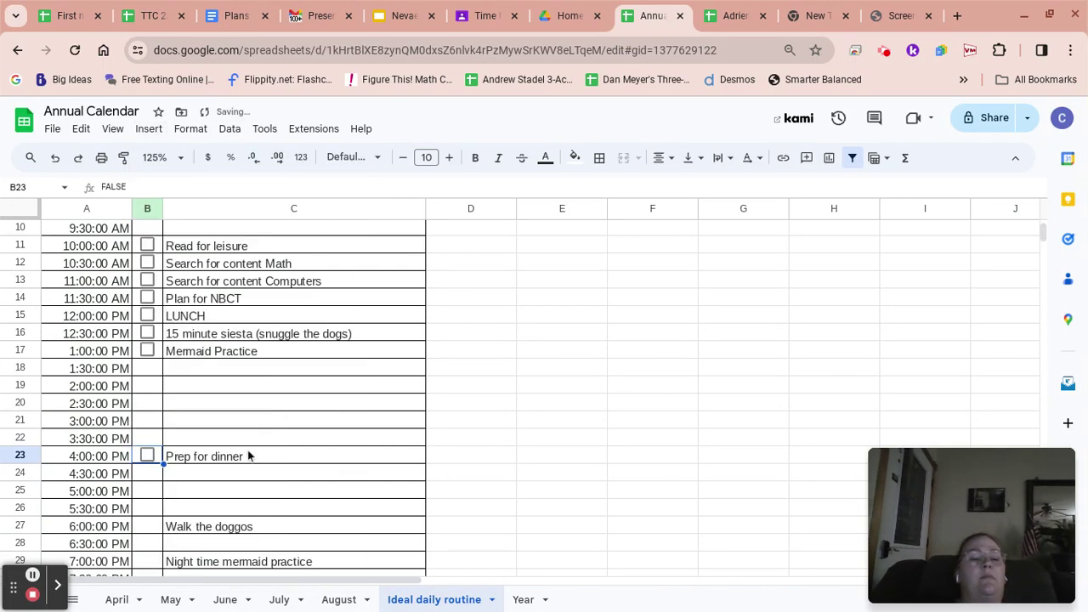
Insert a checkbox in B27 beside the "Walk the doggos" activity.
{"action": "scroll", "coordinate": [247, 455], "scroll_direction": "down", "scroll_amount": 1}
{"action": "scroll", "coordinate": [247, 455], "scroll_direction": "down", "scroll_amount": 2}
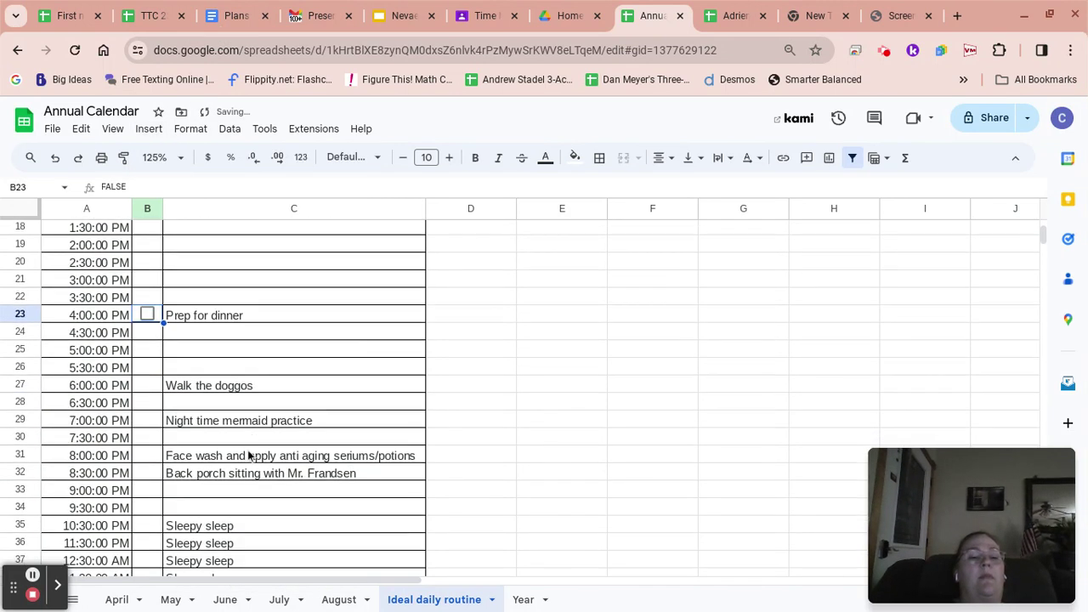
{"action": "left_click", "coordinate": [151, 385]}
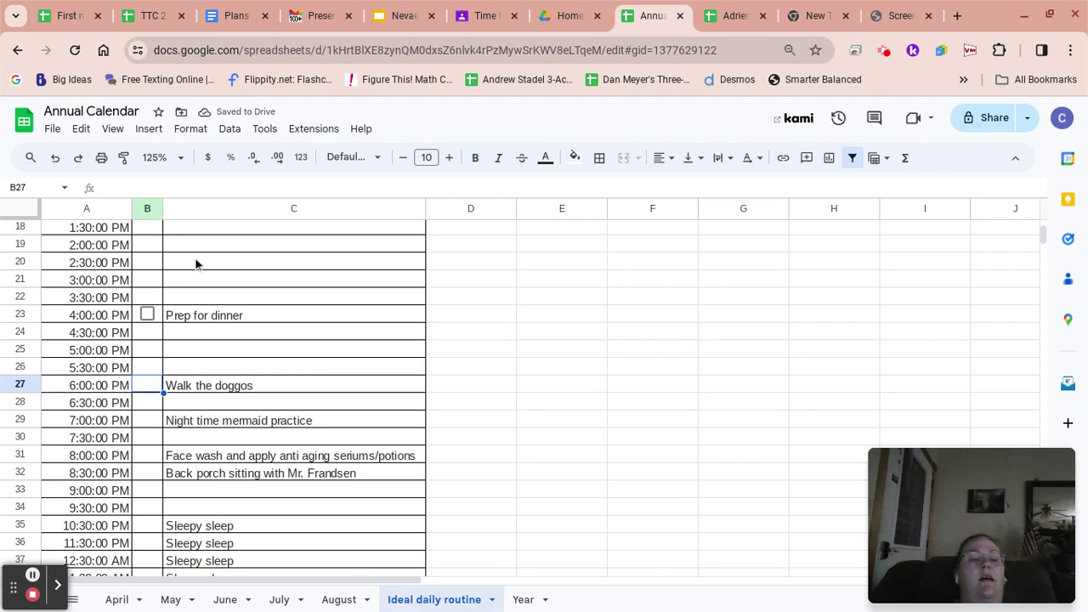
{"action": "left_click", "coordinate": [192, 131]}
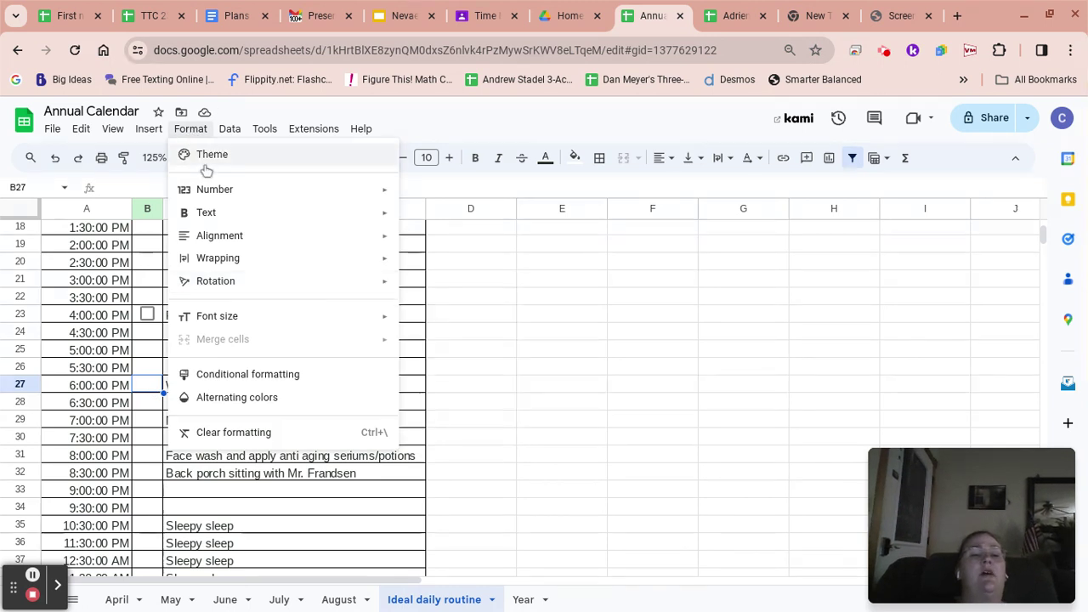
{"action": "mouse_move", "coordinate": [150, 130]}
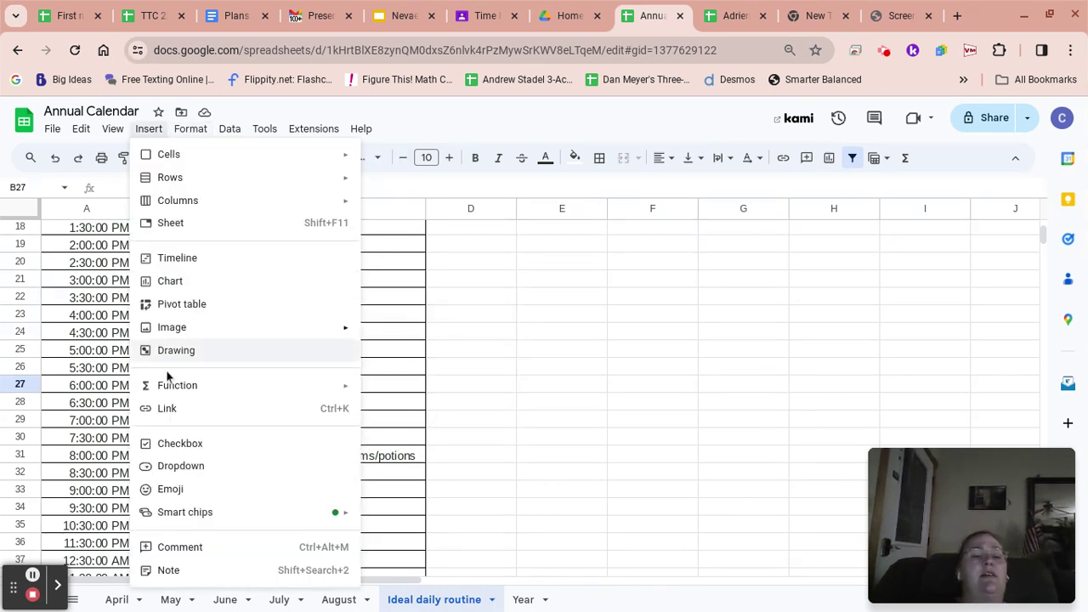
{"action": "left_click", "coordinate": [166, 443]}
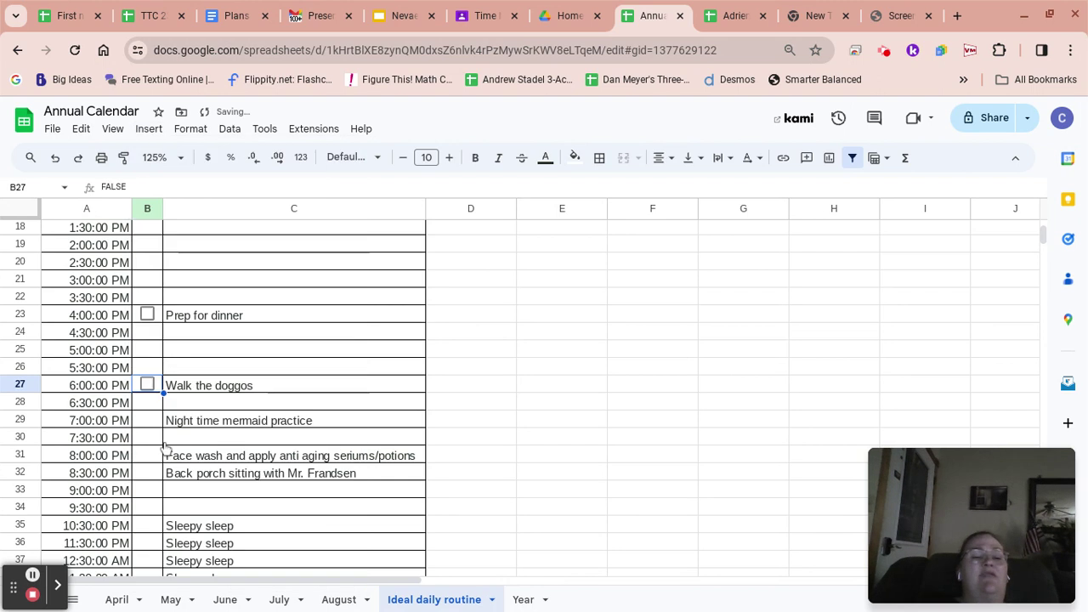
Insert checkboxes in B29 beside "Night time mermaid practice" and in B31:B32 beside the 8:00:00 PM and 8:30:00 PM activities.
{"action": "left_click", "coordinate": [147, 422]}
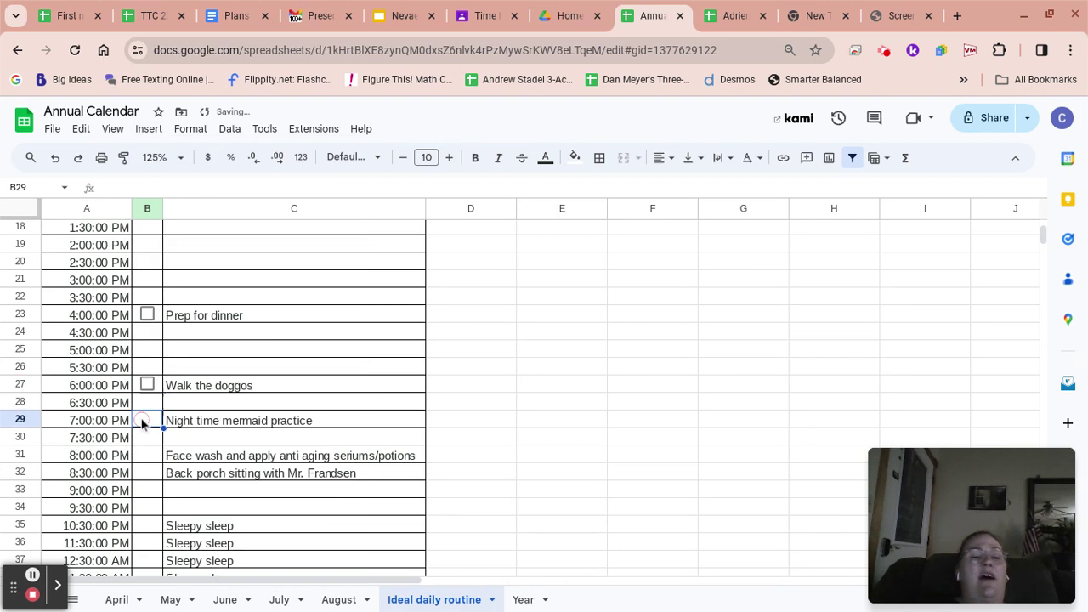
{"action": "left_click", "coordinate": [151, 130]}
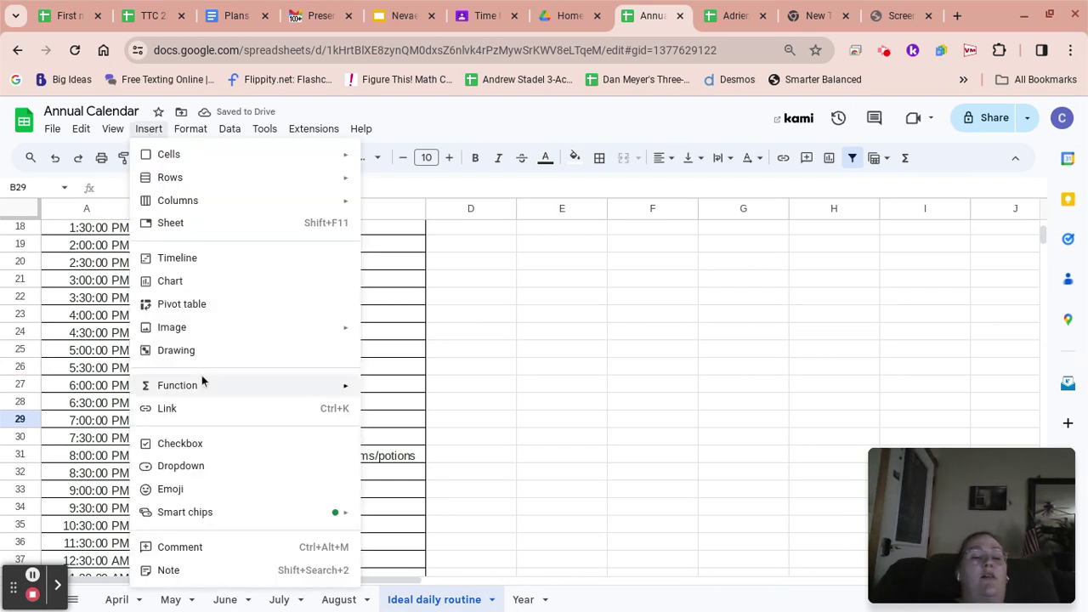
{"action": "left_click", "coordinate": [189, 451]}
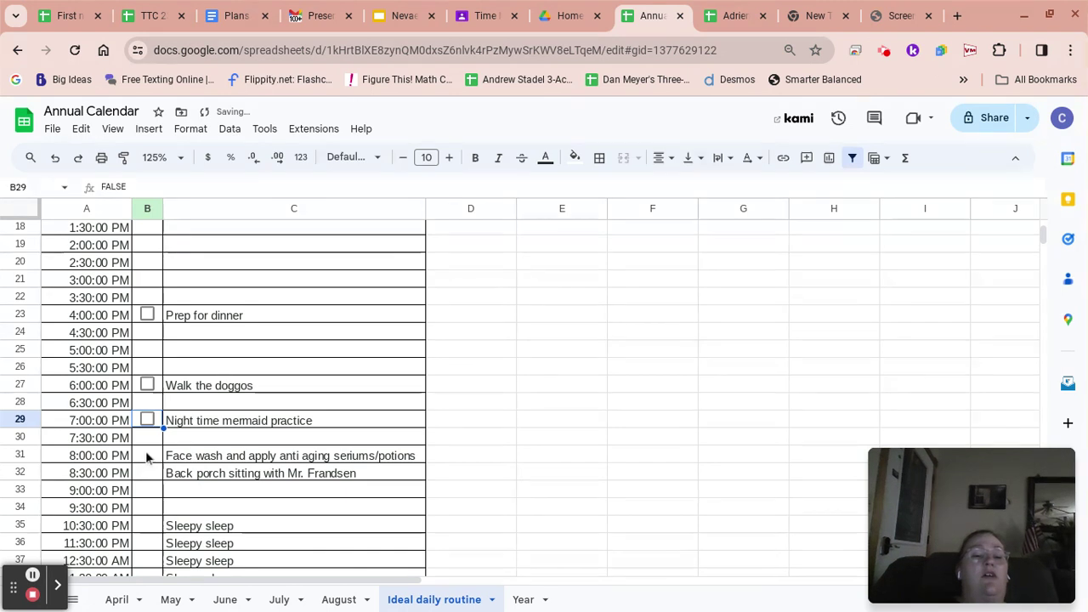
{"action": "left_click_drag", "start_coordinate": [149, 456], "coordinate": [153, 478]}
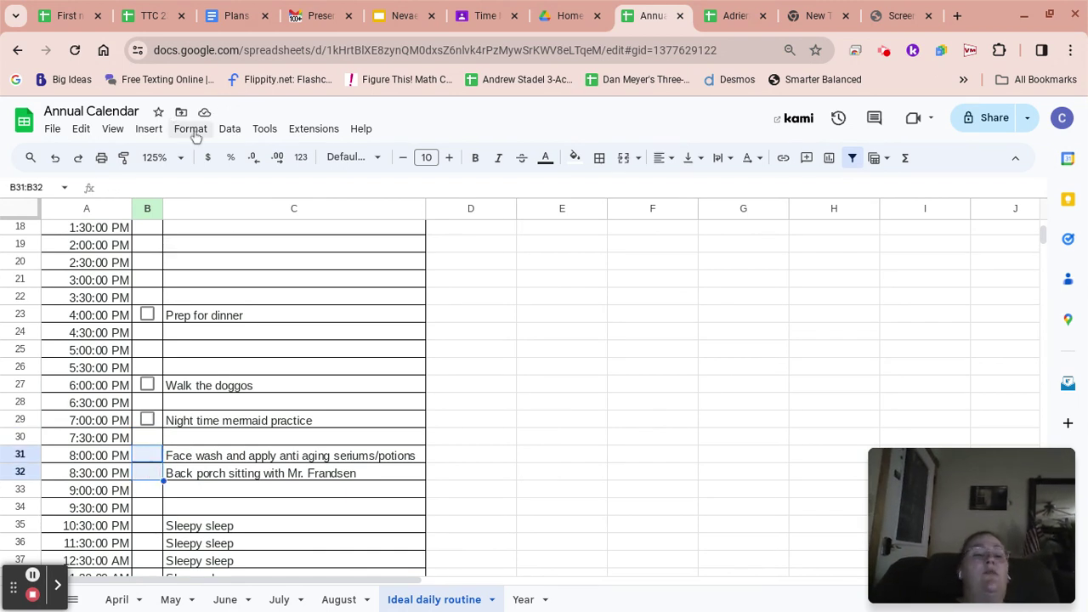
{"action": "left_click", "coordinate": [147, 132]}
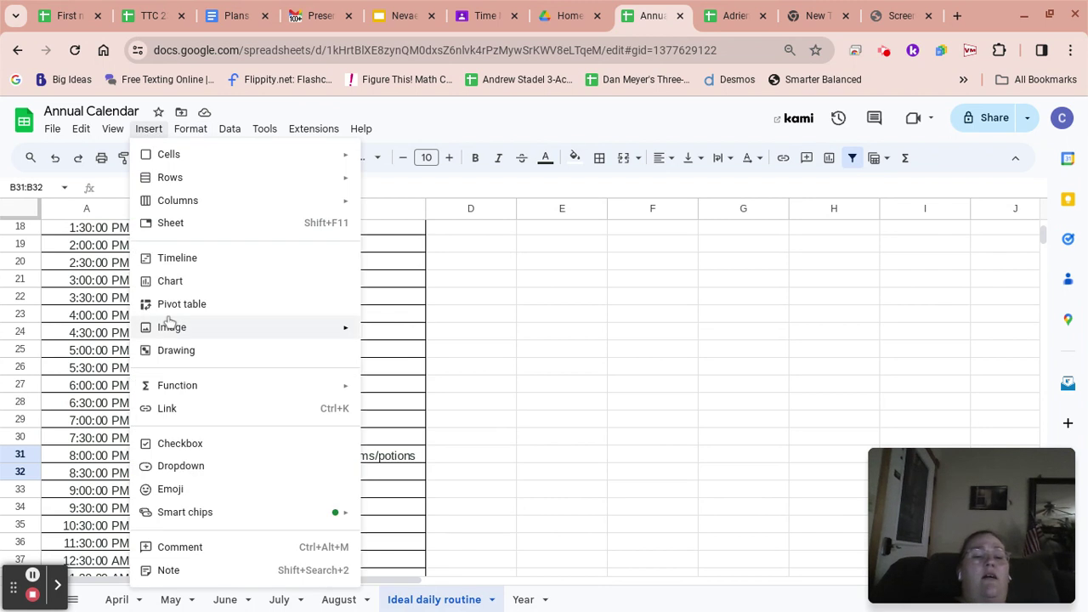
{"action": "left_click", "coordinate": [180, 444]}
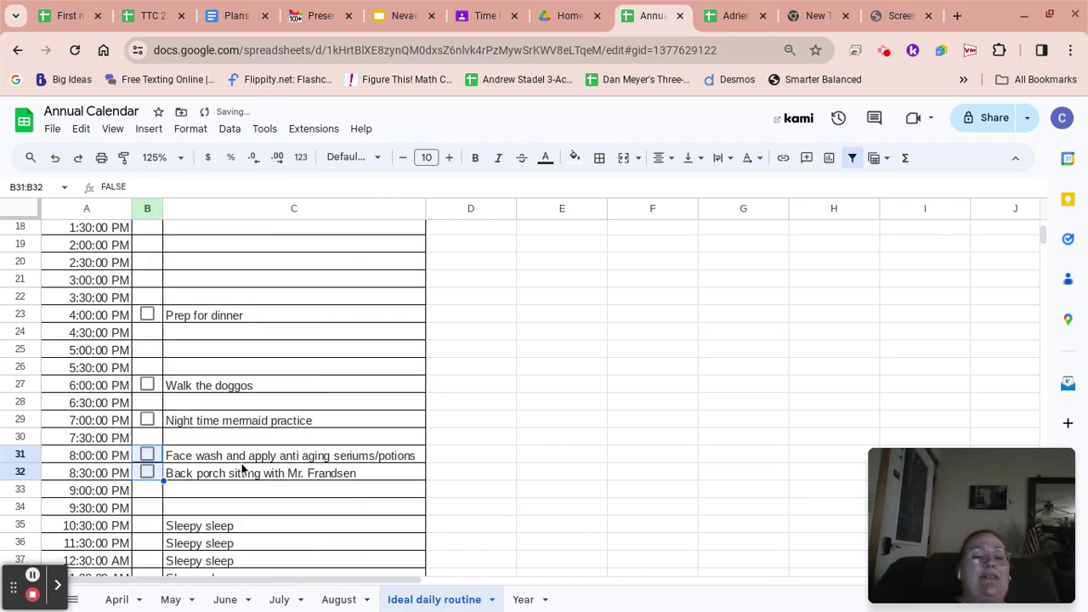
{"action": "scroll", "coordinate": [303, 464], "scroll_direction": "down", "scroll_amount": 4}
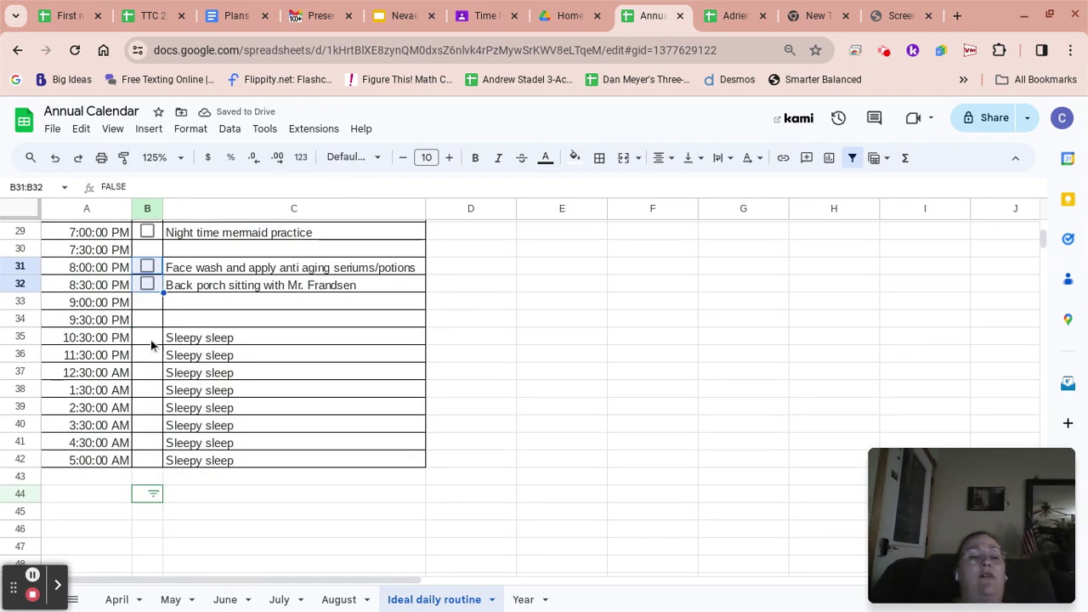
{"action": "left_click", "coordinate": [151, 338]}
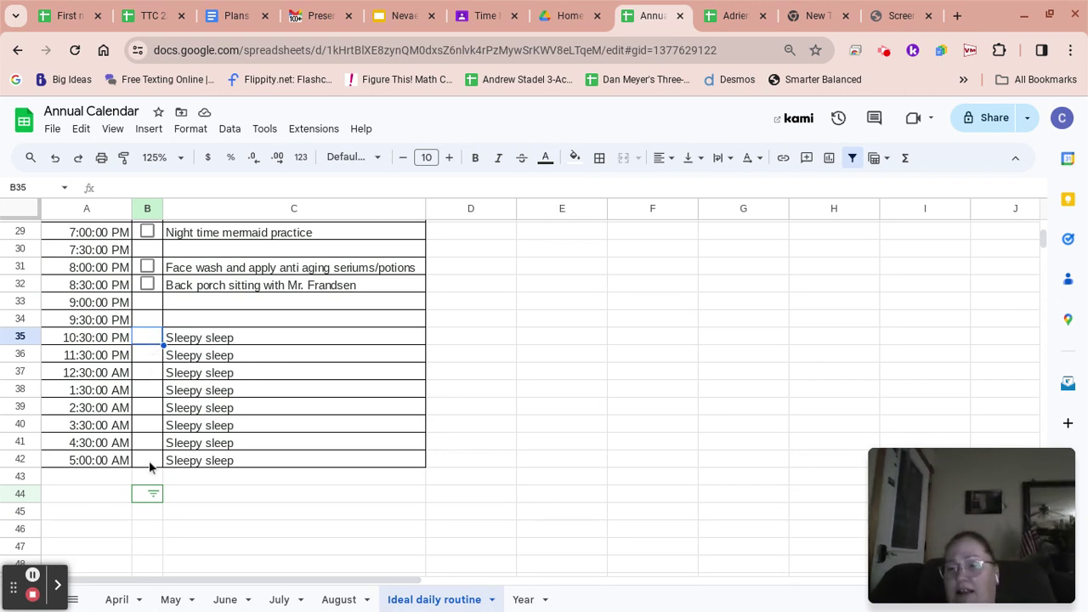
{"action": "left_click", "coordinate": [524, 399]}
{"action": "scroll", "coordinate": [524, 400], "scroll_direction": "up", "scroll_amount": 6}
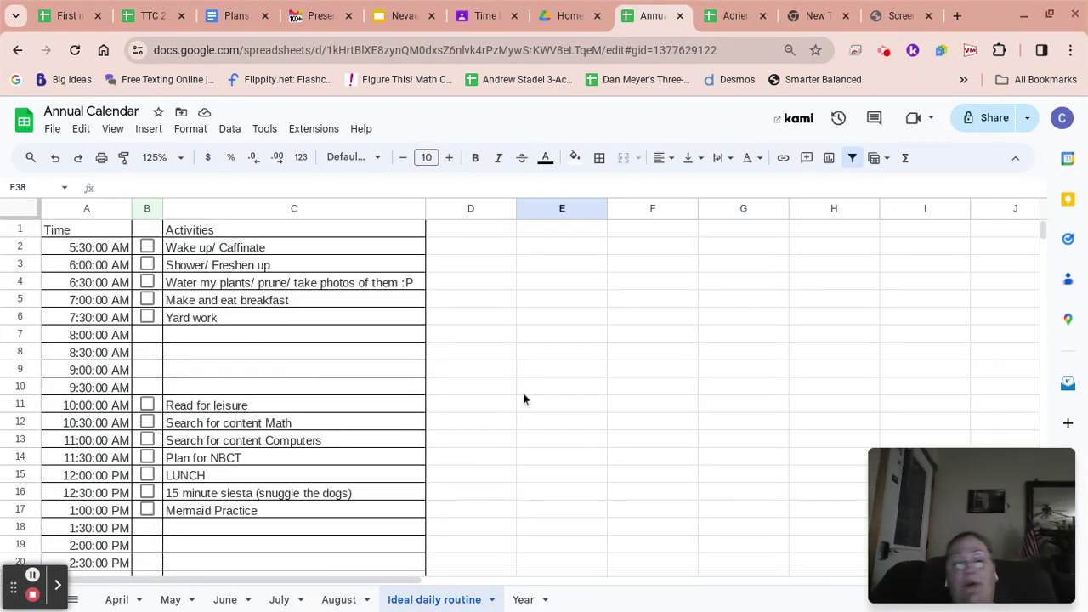
Insert one blank row above the Time and Activities header row.
{"action": "left_click", "coordinate": [524, 391]}
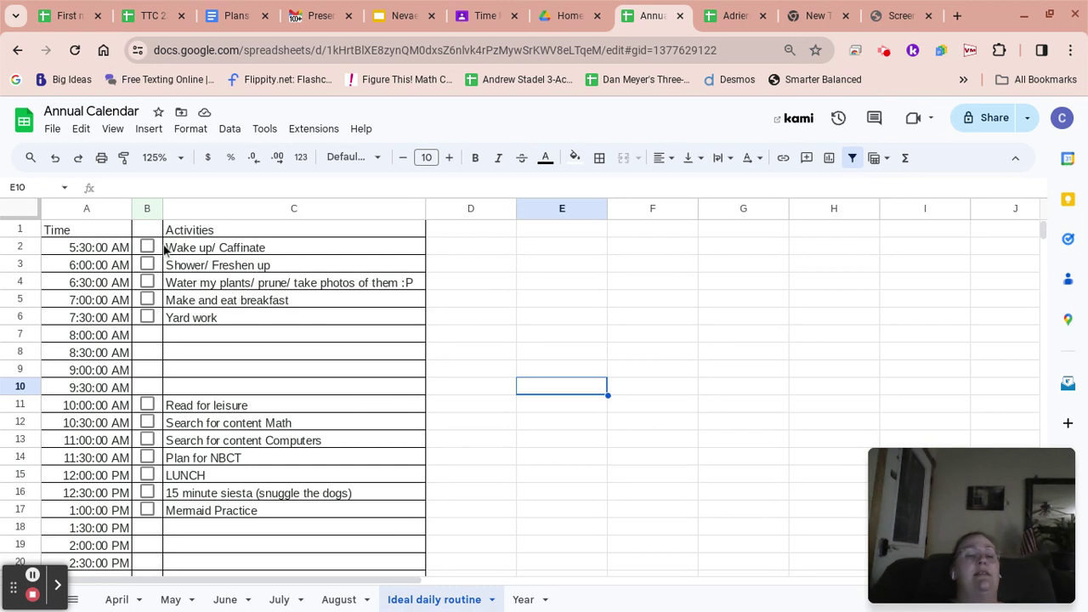
{"action": "left_click", "coordinate": [26, 232]}
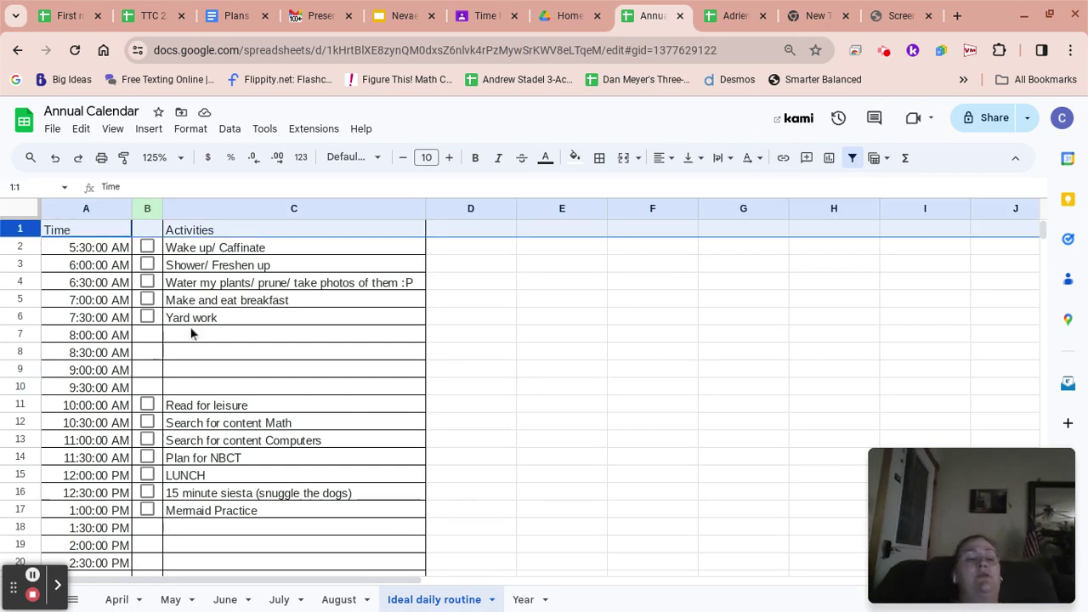
{"action": "left_click", "coordinate": [69, 234]}
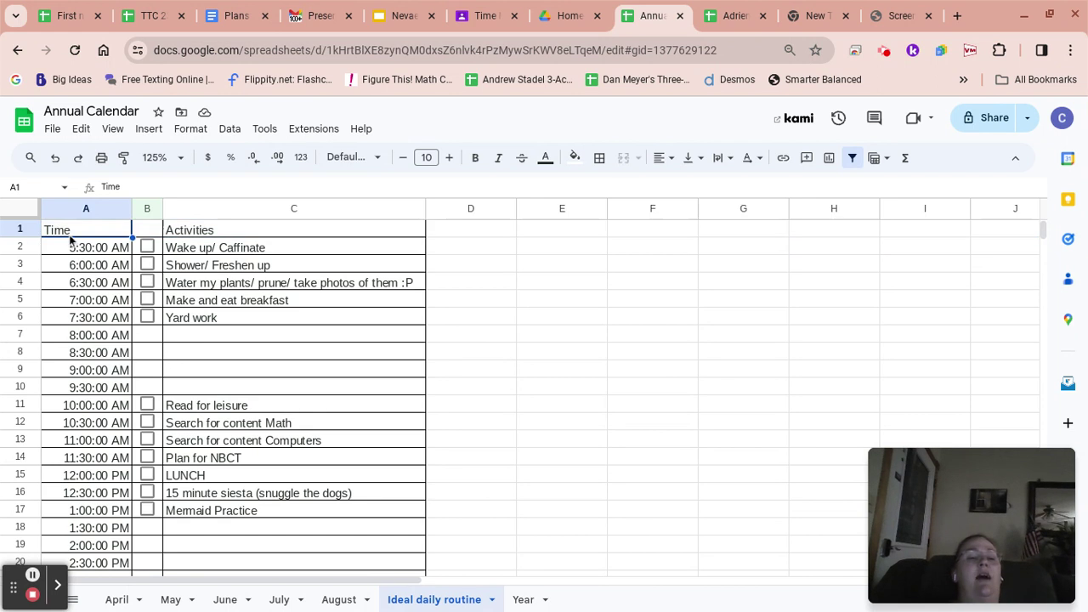
{"action": "left_click", "coordinate": [20, 230]}
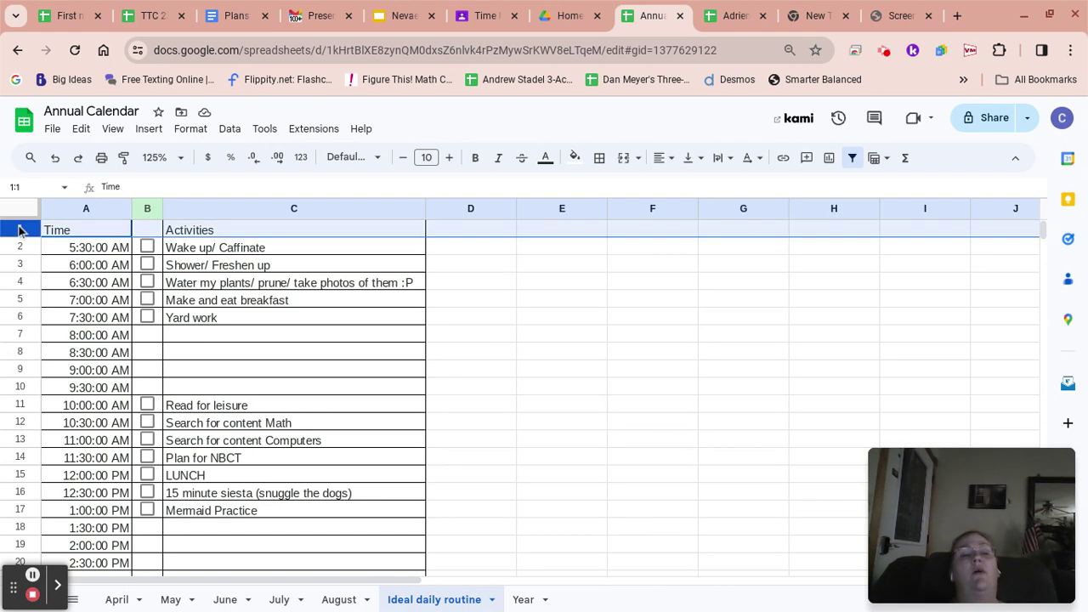
{"action": "left_click", "coordinate": [55, 375]}
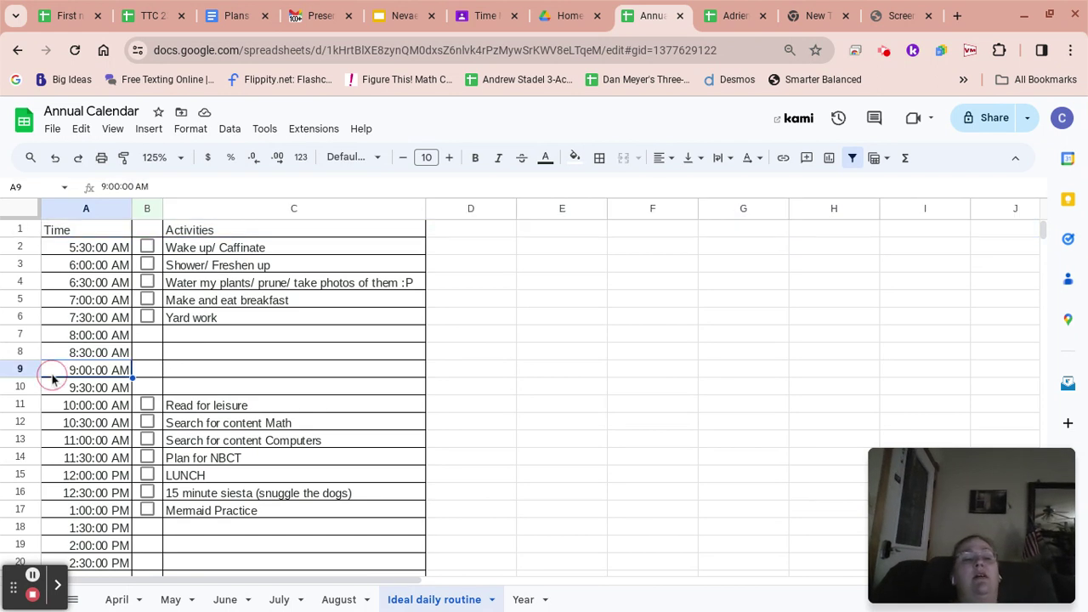
{"action": "left_click", "coordinate": [19, 230]}
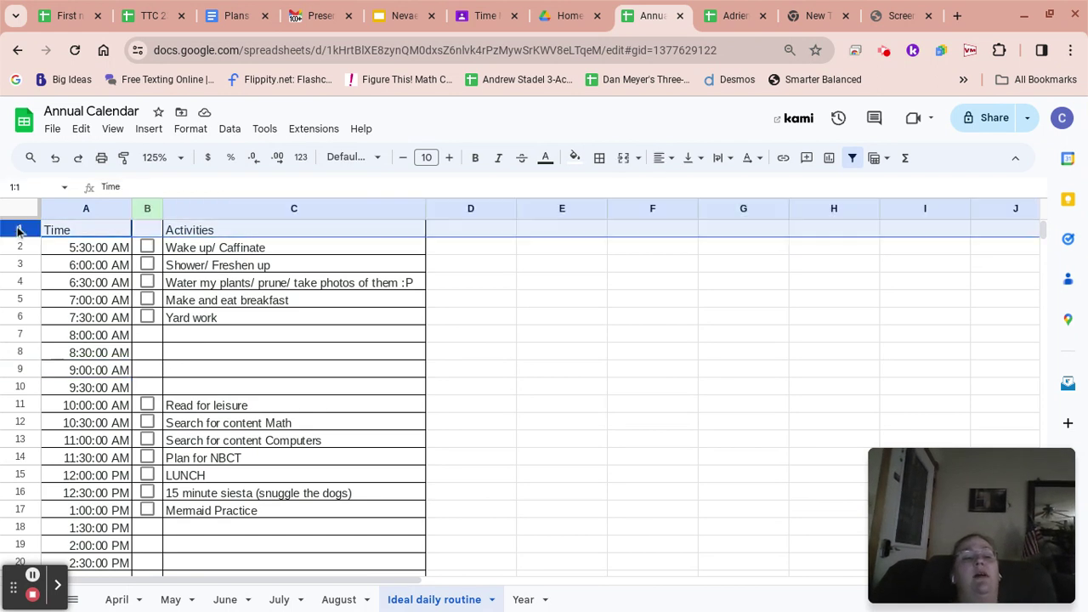
{"action": "left_click", "coordinate": [150, 129]}
{"action": "mouse_move", "coordinate": [170, 177]}
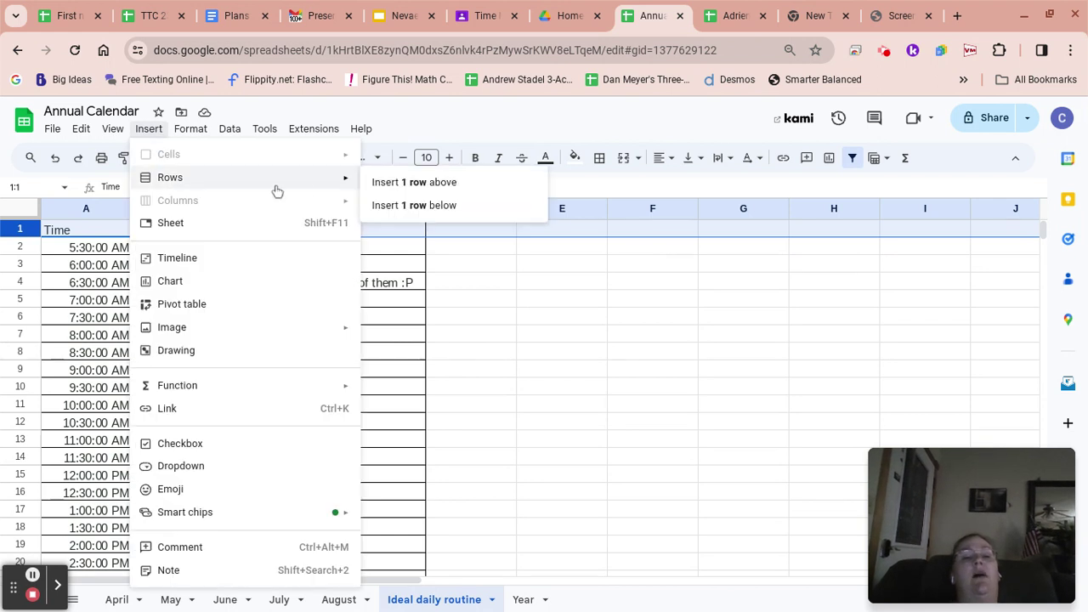
{"action": "left_click", "coordinate": [379, 186]}
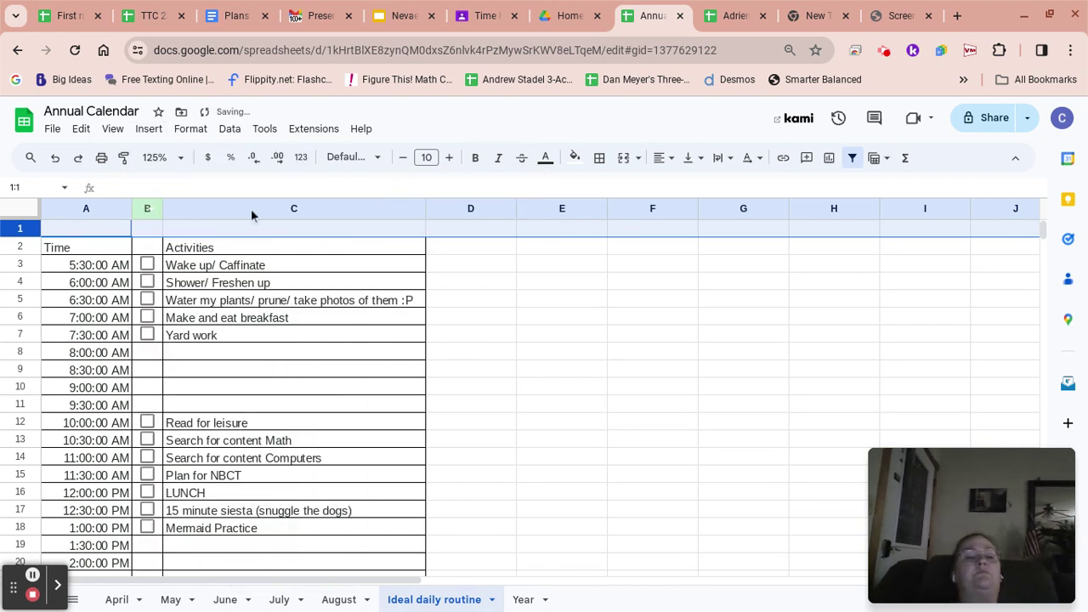
Merge cells A1:C1 horizontally in the blank row above the headers.
{"action": "left_click", "coordinate": [109, 229]}
{"action": "left_click_drag", "start_coordinate": [124, 232], "coordinate": [187, 233]}
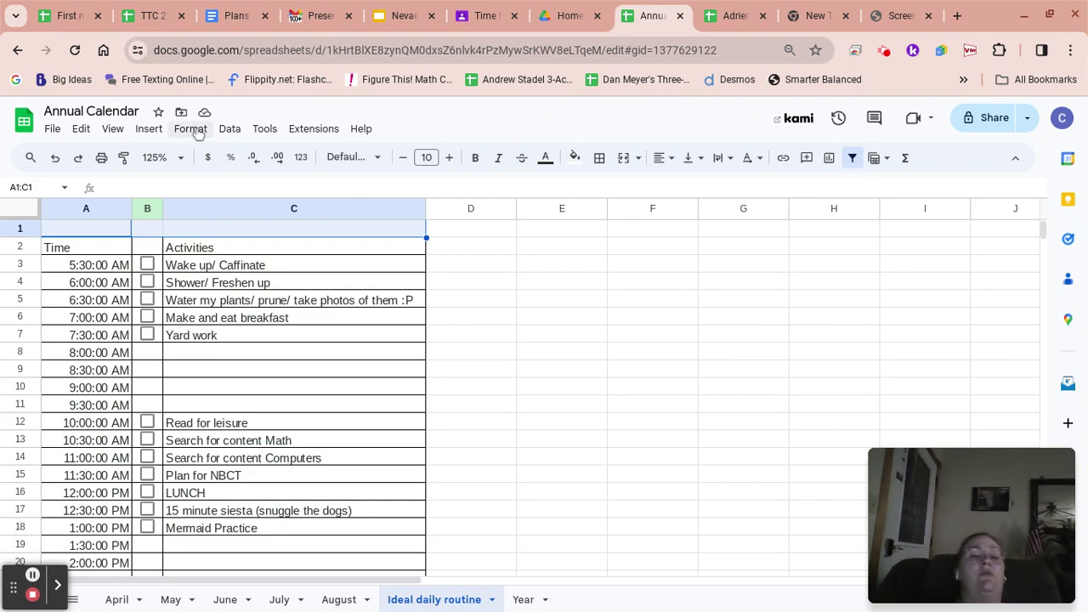
{"action": "left_click", "coordinate": [94, 249]}
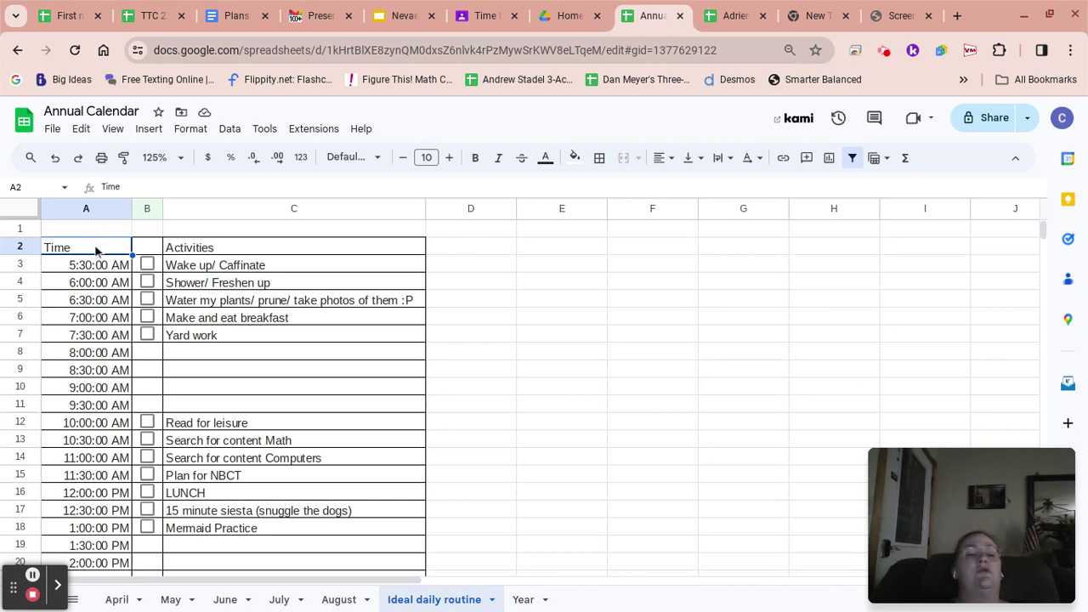
{"action": "left_click_drag", "start_coordinate": [92, 230], "coordinate": [214, 231]}
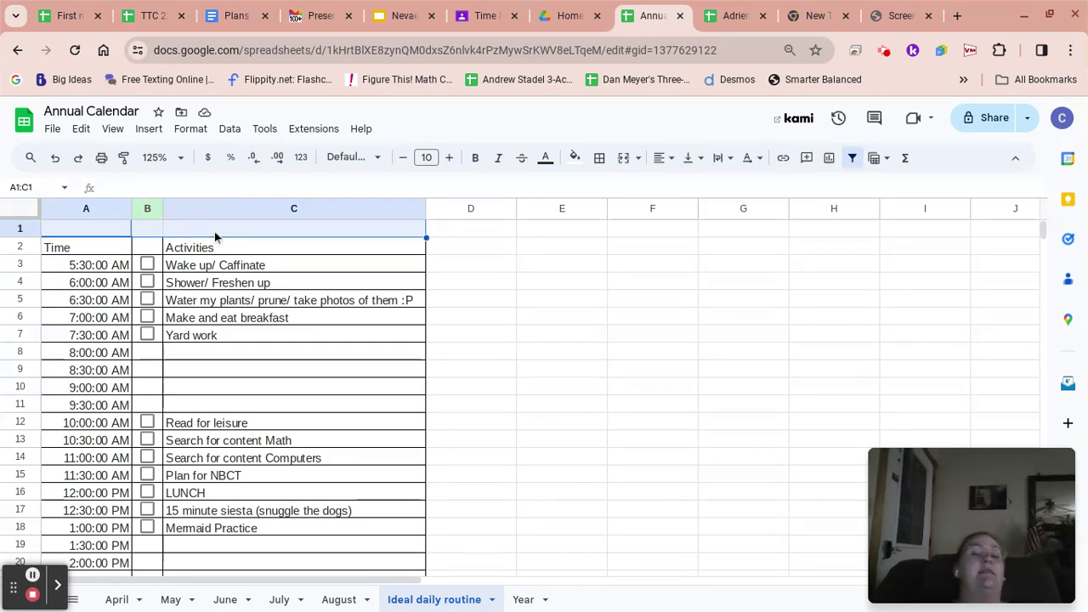
{"action": "left_click", "coordinate": [190, 132]}
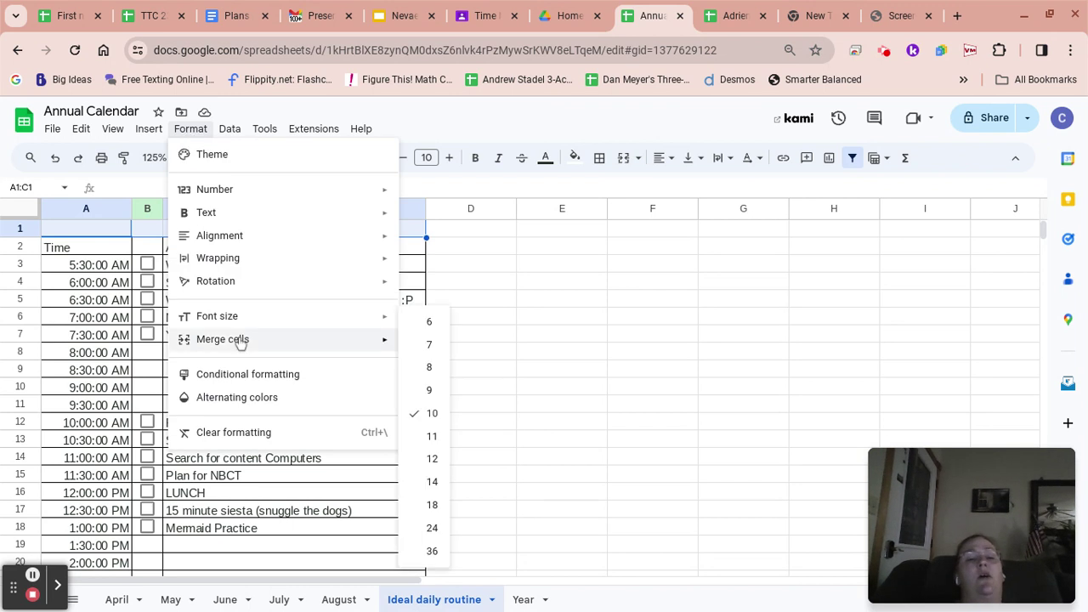
{"action": "mouse_move", "coordinate": [242, 340]}
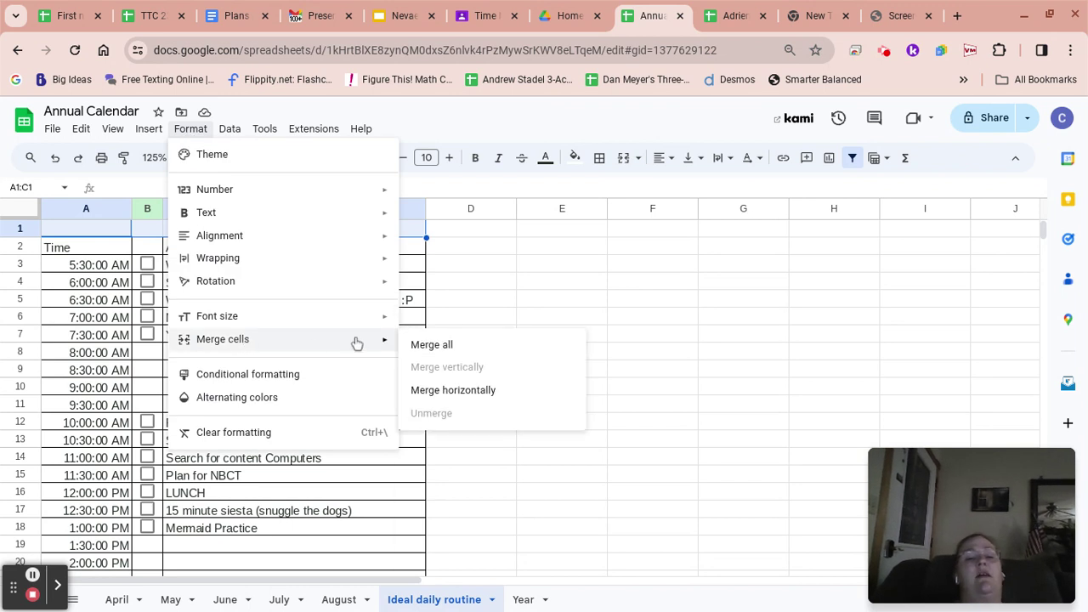
{"action": "left_click", "coordinate": [433, 393]}
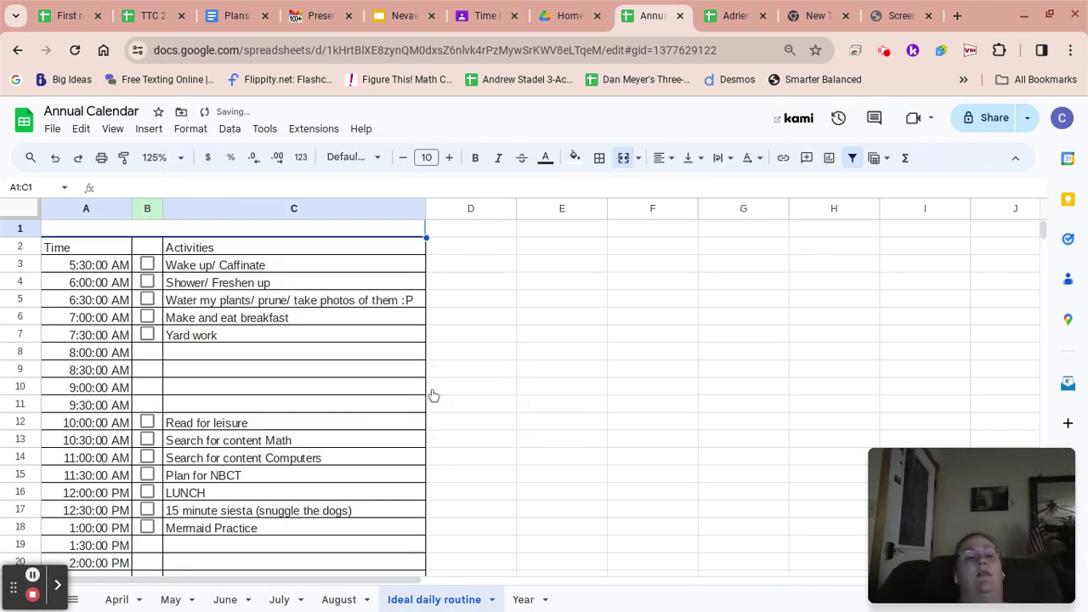
Enter a title in the merged A1:C1 cell: the teacher's name in possessive form, followed by "Ideal SUMMER Day".
{"action": "left_click", "coordinate": [122, 227]}
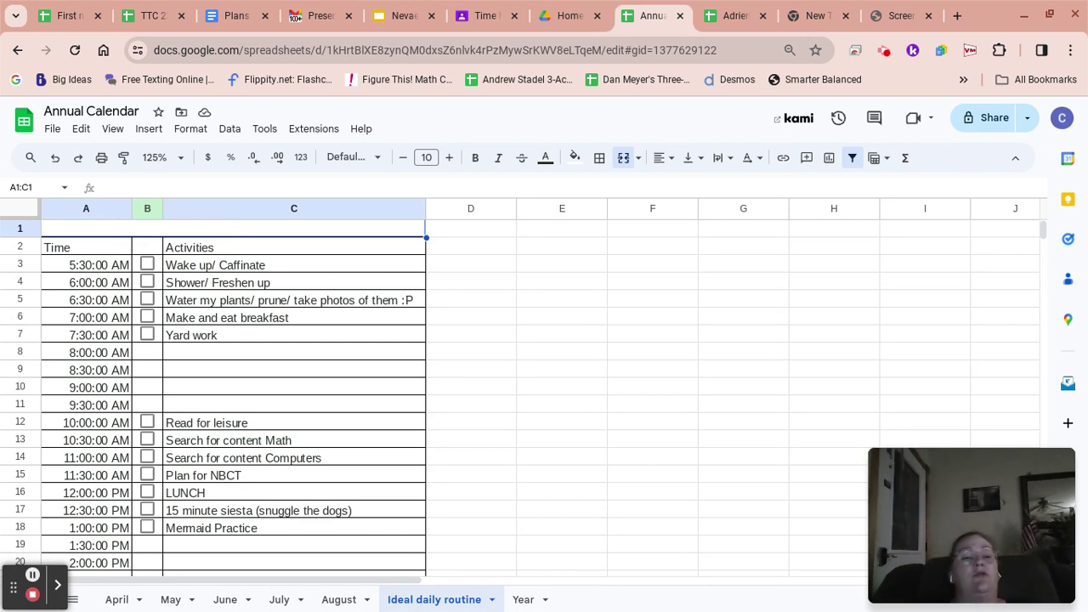
{"action": "type", "text": "Mrs. Fran"}
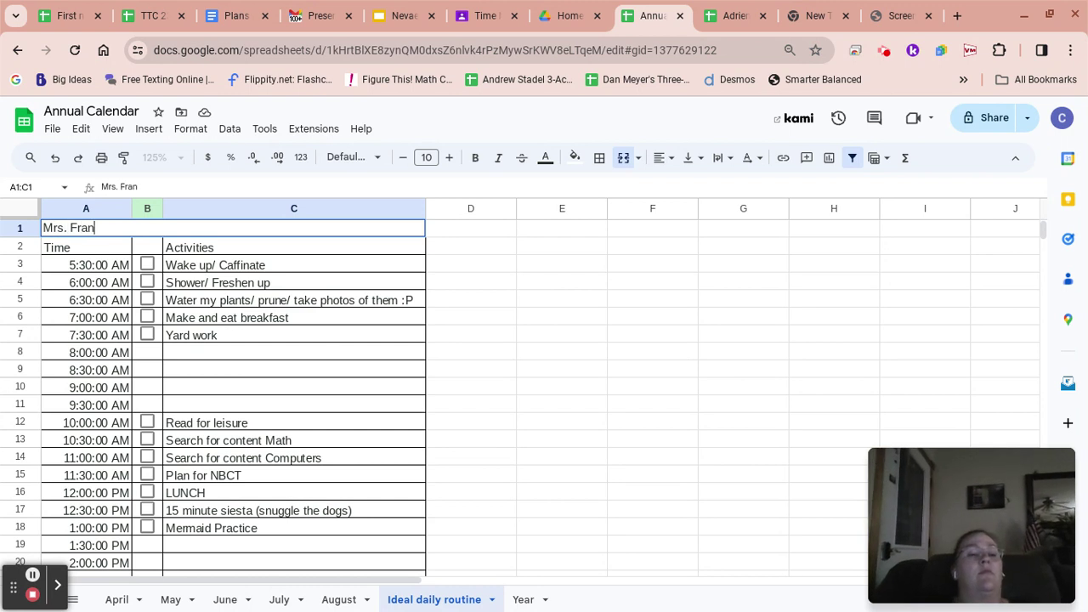
{"action": "type", "text": "dsens I"}
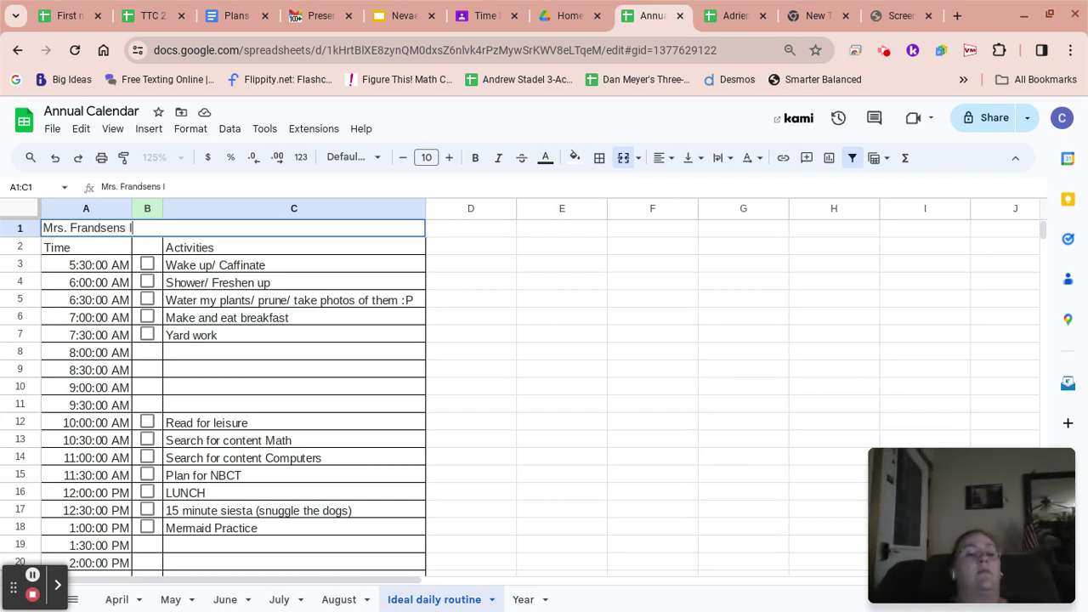
{"action": "type", "text": "deal su"}
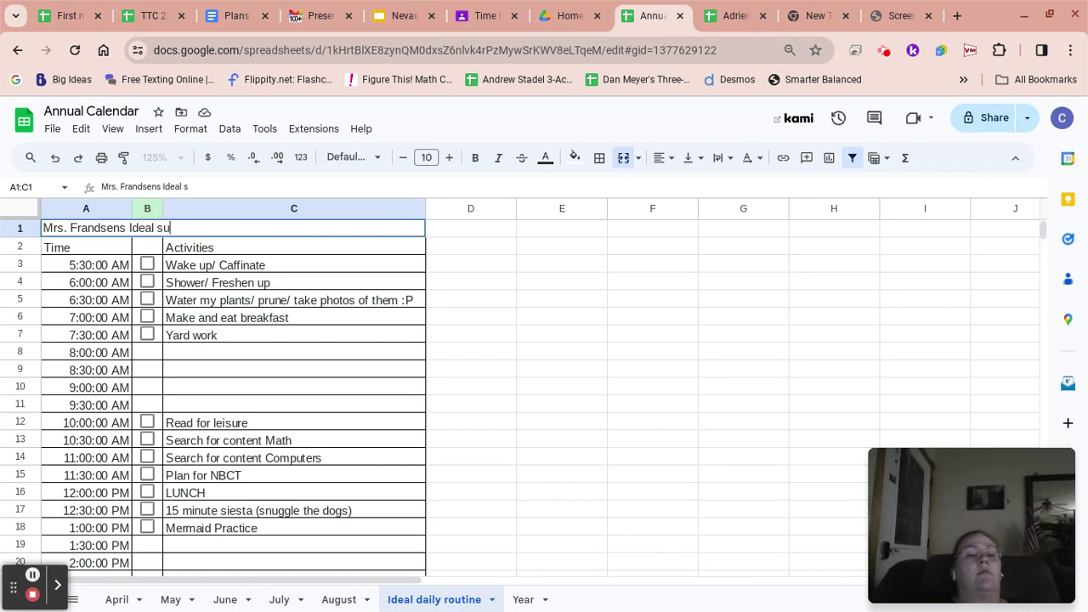
{"action": "key", "text": "BackSpace"}
{"action": "key", "text": "BackSpace"}
{"action": "type", "text": "S"}
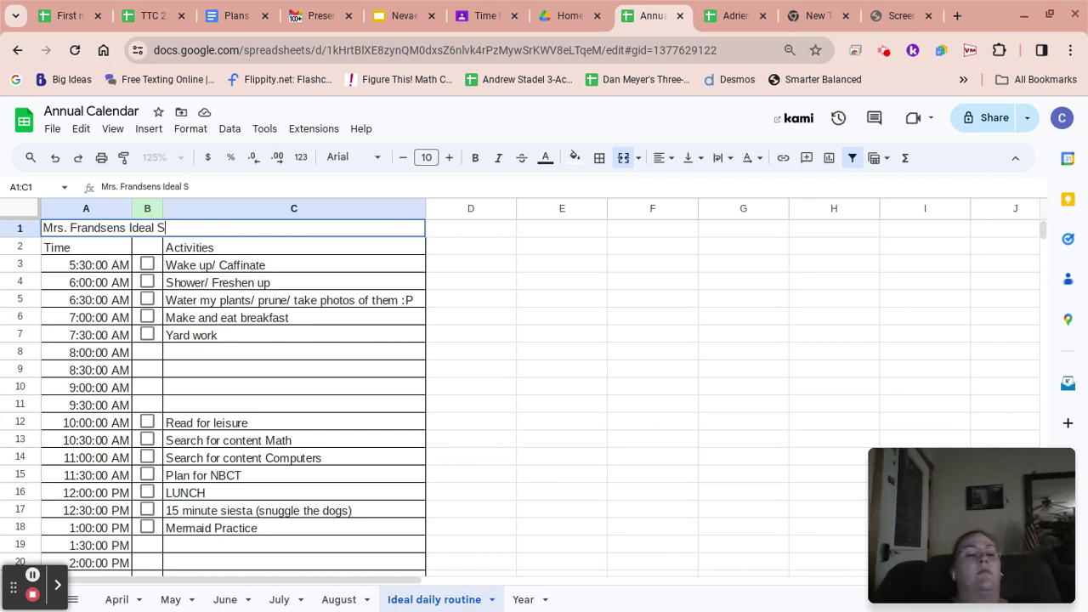
{"action": "type", "text": "UMMER Day"}
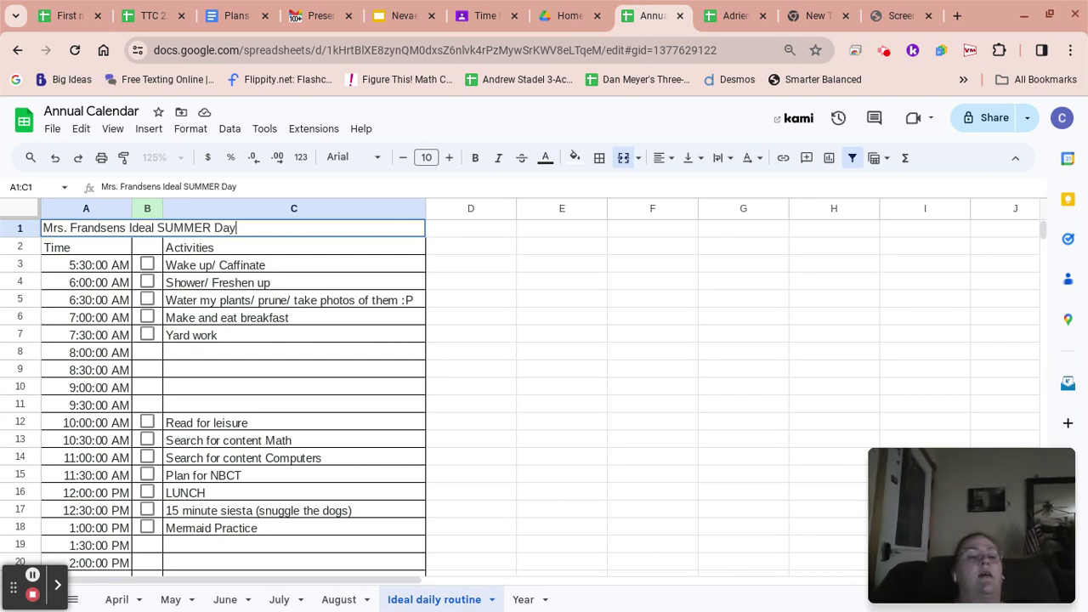
{"action": "left_click", "coordinate": [125, 228]}
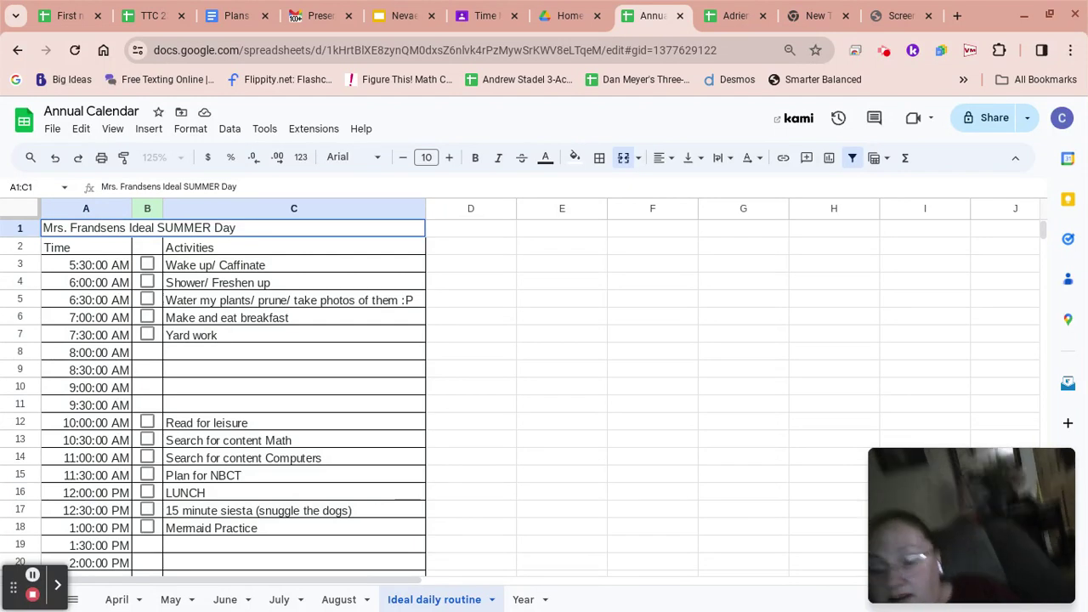
{"action": "type", "text": "'"}
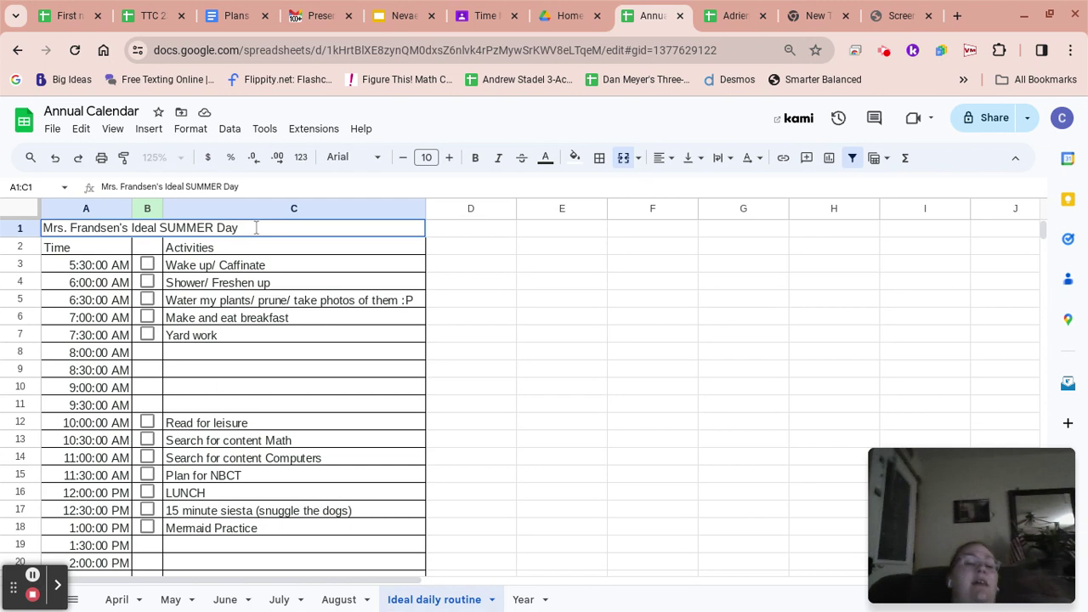
Center the schedule title horizontally in the merged A1:C1 cell.
{"action": "key", "text": "ctrl+a"}
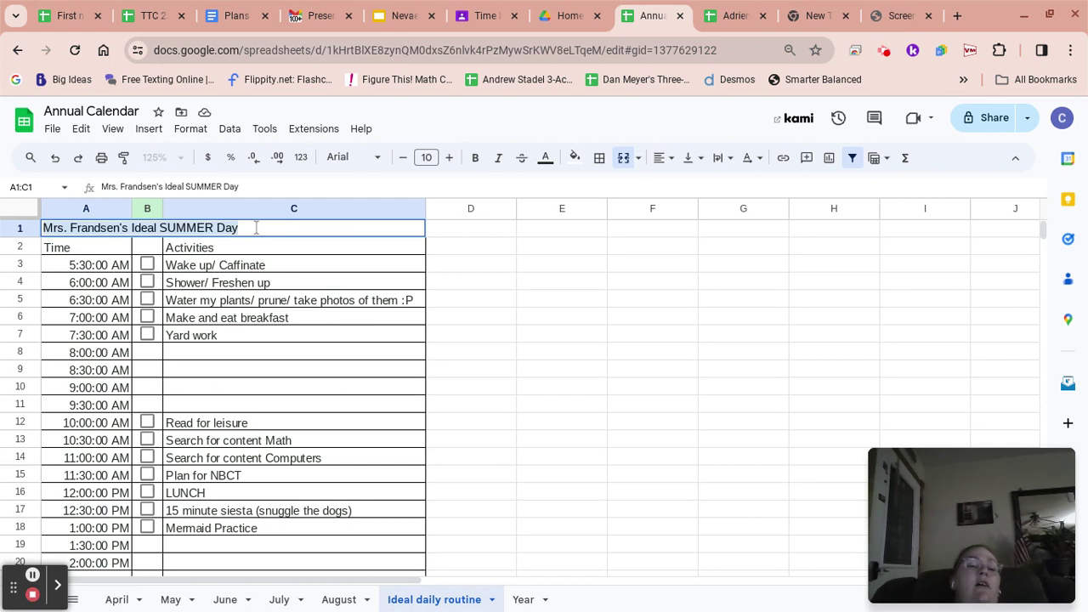
{"action": "left_click", "coordinate": [670, 166]}
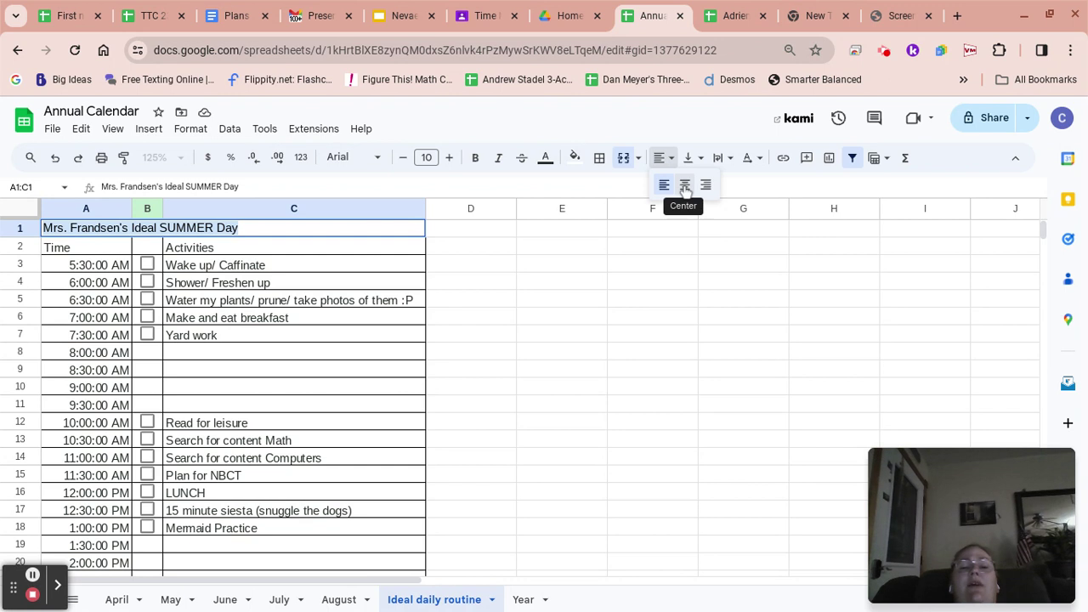
{"action": "left_click", "coordinate": [683, 182]}
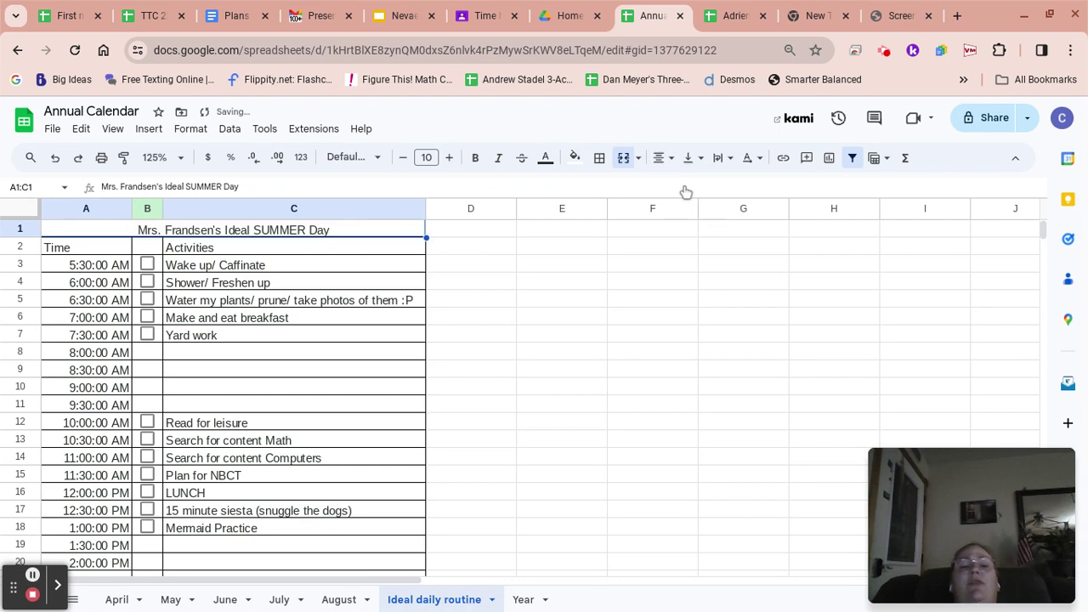
Set the schedule title's font size to 12 and make it bold.
{"action": "triple_click", "coordinate": [364, 226]}
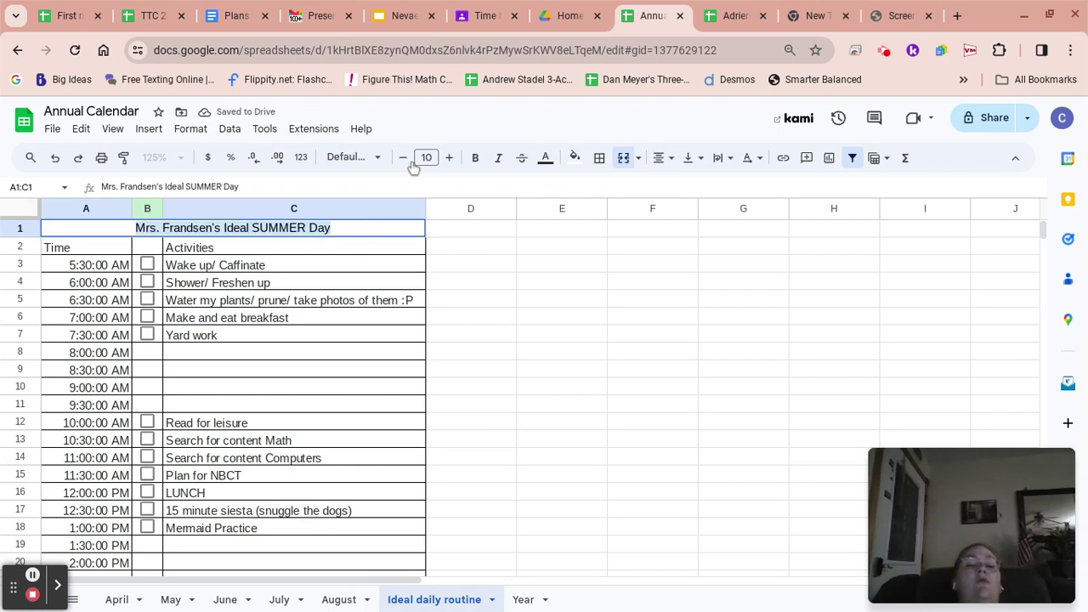
{"action": "left_click", "coordinate": [451, 158]}
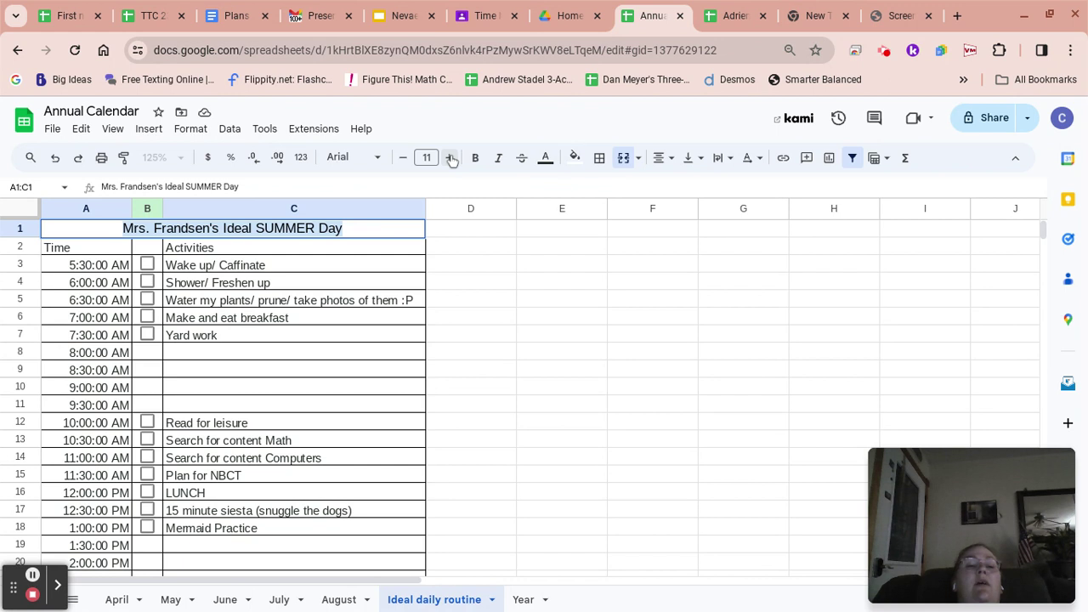
{"action": "left_click", "coordinate": [451, 159]}
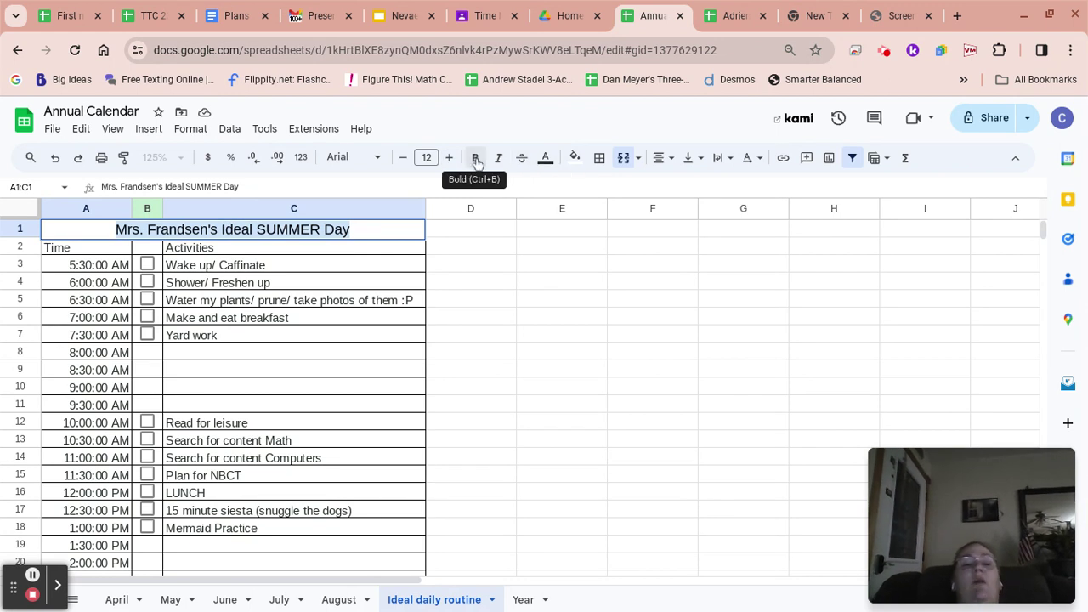
{"action": "left_click", "coordinate": [476, 160]}
{"action": "left_click", "coordinate": [446, 245]}
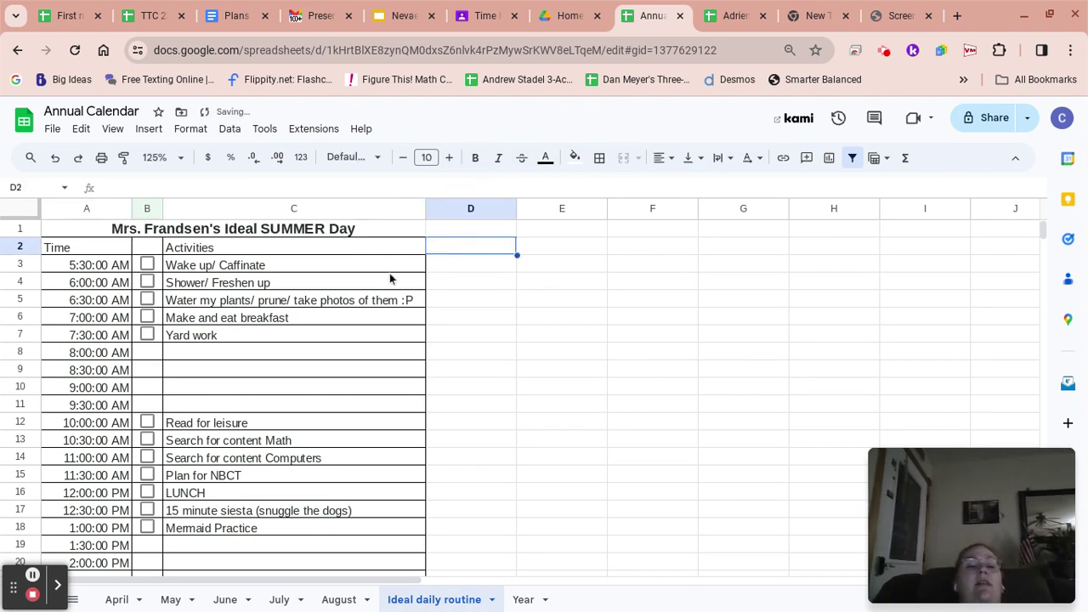
{"action": "left_click", "coordinate": [275, 233]}
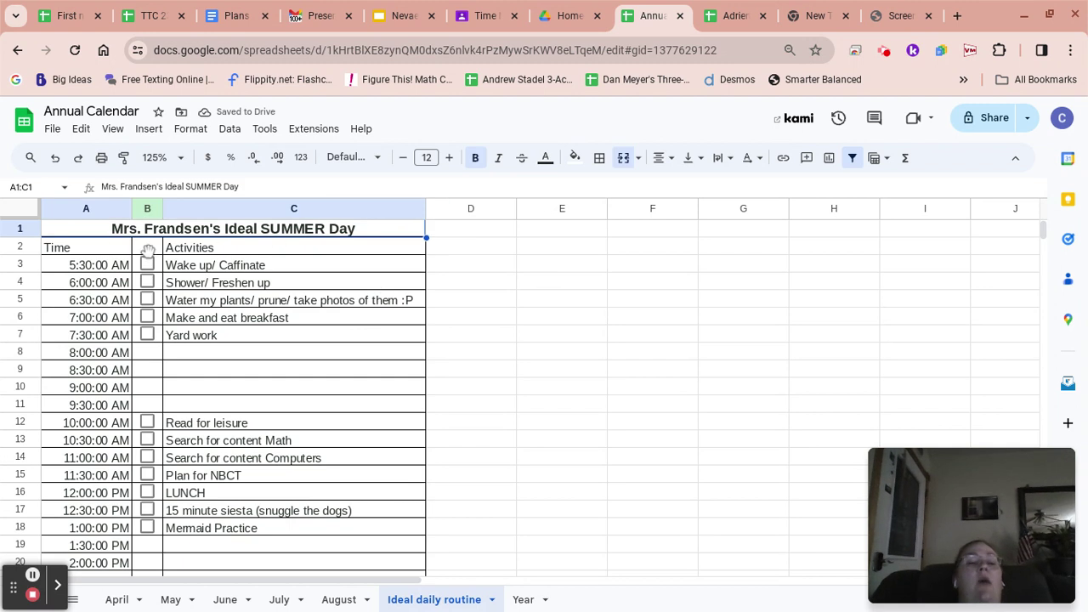
{"action": "left_click", "coordinate": [487, 287]}
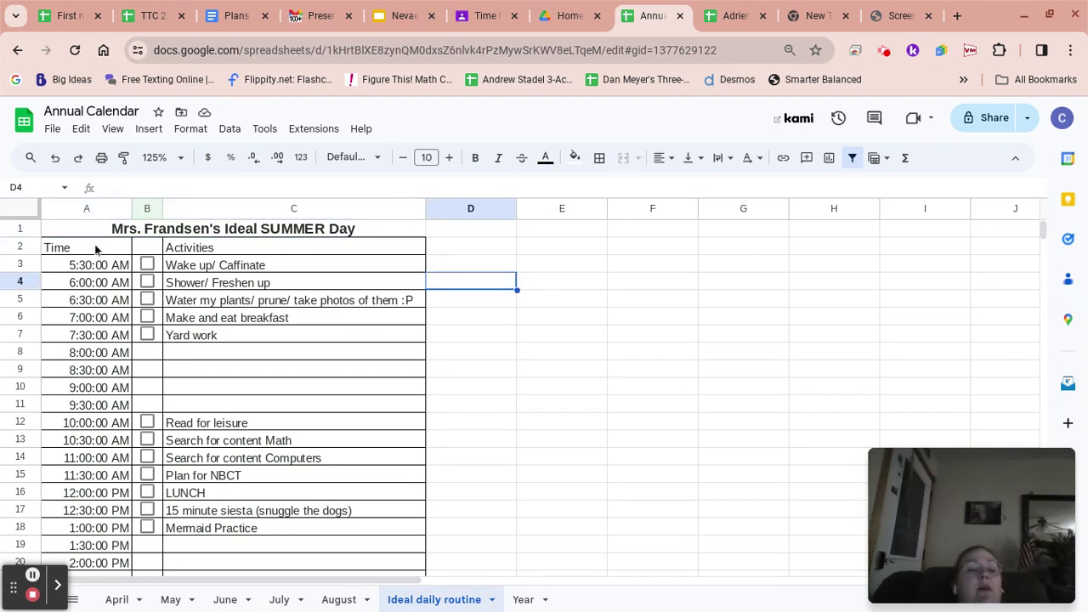
Select the schedule range A1:C43, open the print settings and check the page preview.
{"action": "left_click_drag", "start_coordinate": [83, 230], "coordinate": [318, 423]}
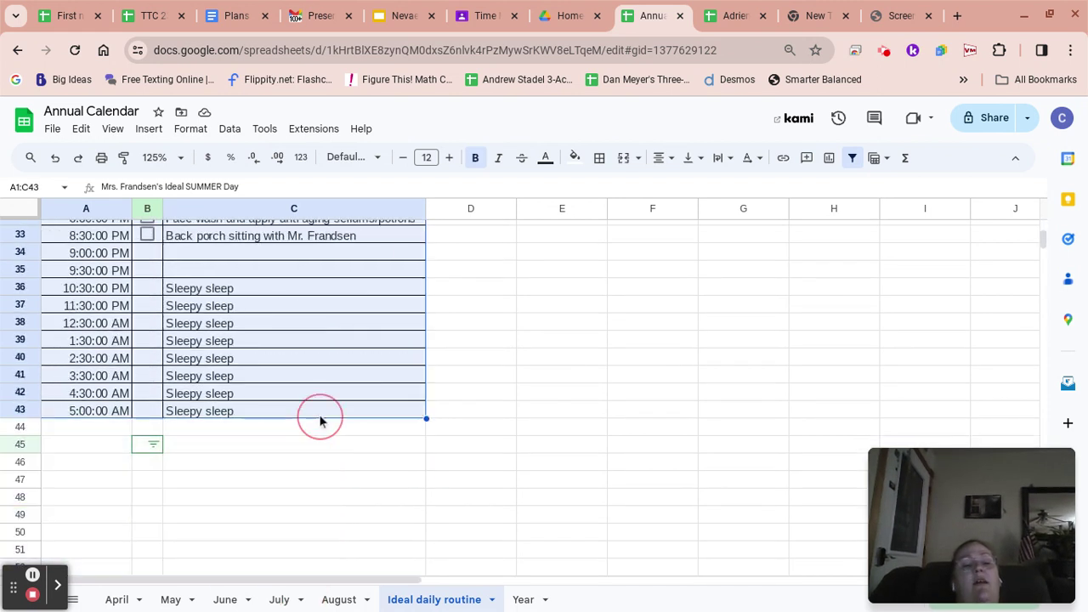
{"action": "left_click", "coordinate": [52, 128]}
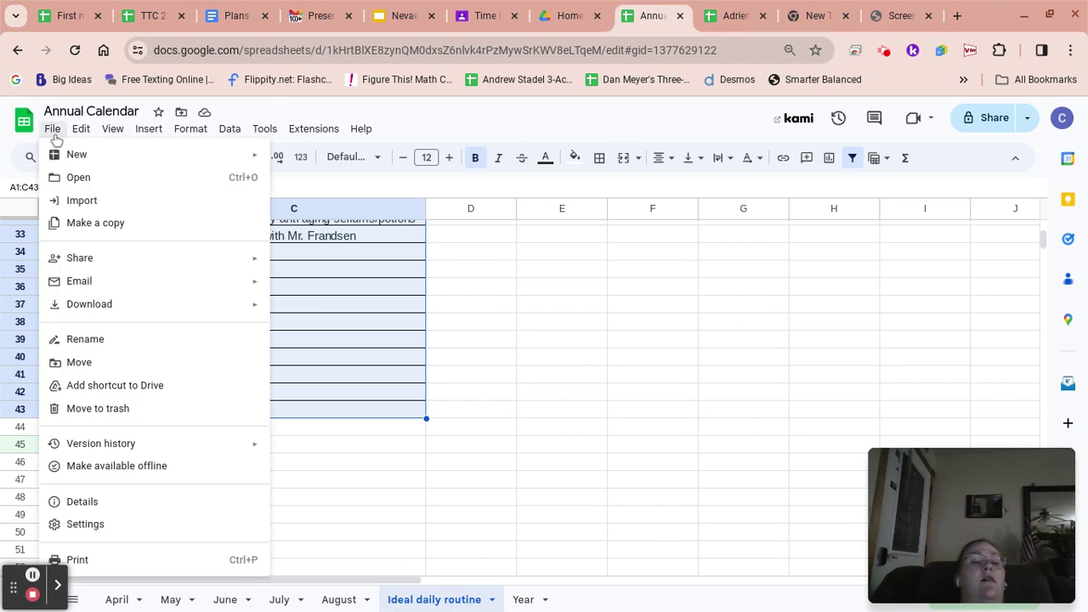
{"action": "left_click", "coordinate": [102, 559]}
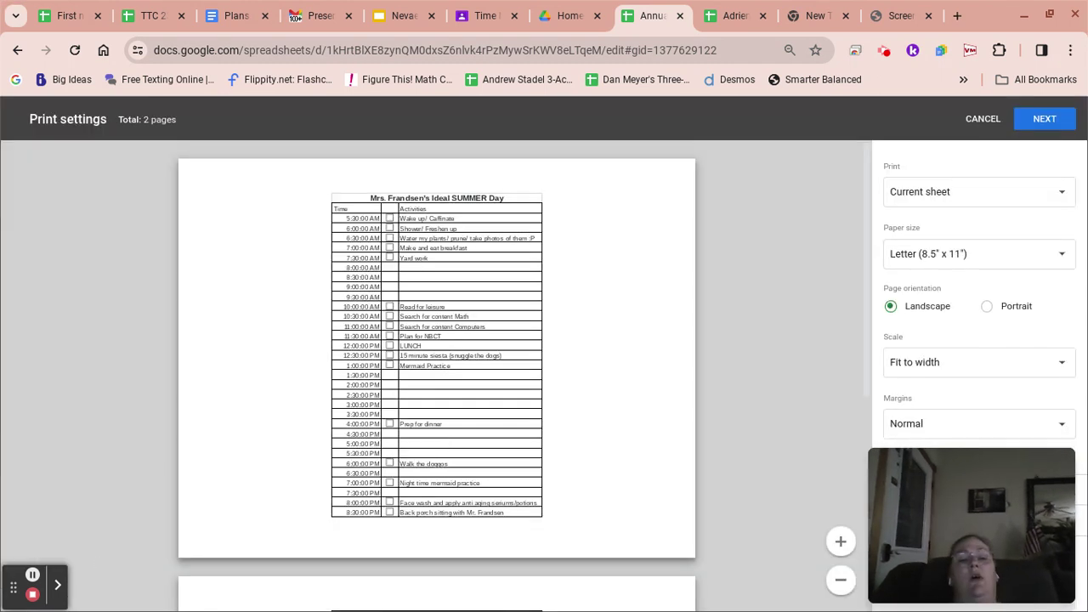
{"action": "scroll", "coordinate": [503, 443], "scroll_direction": "down", "scroll_amount": 1}
{"action": "scroll", "coordinate": [503, 438], "scroll_direction": "down", "scroll_amount": 2}
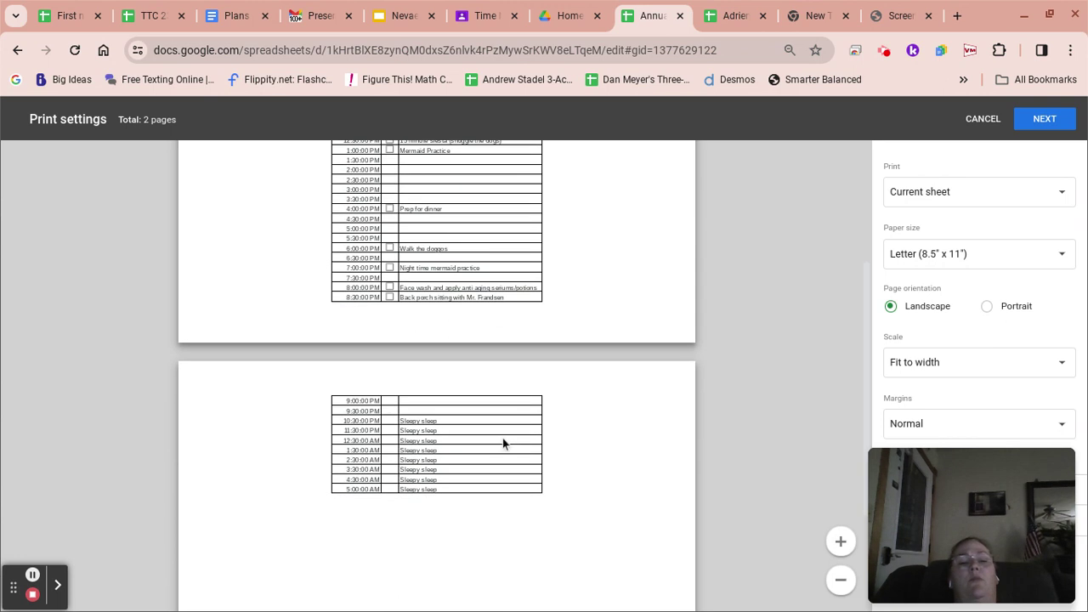
Change the page orientation to Portrait and check the full schedule from title to last row in the print preview.
{"action": "scroll", "coordinate": [502, 438], "scroll_direction": "up", "scroll_amount": 3}
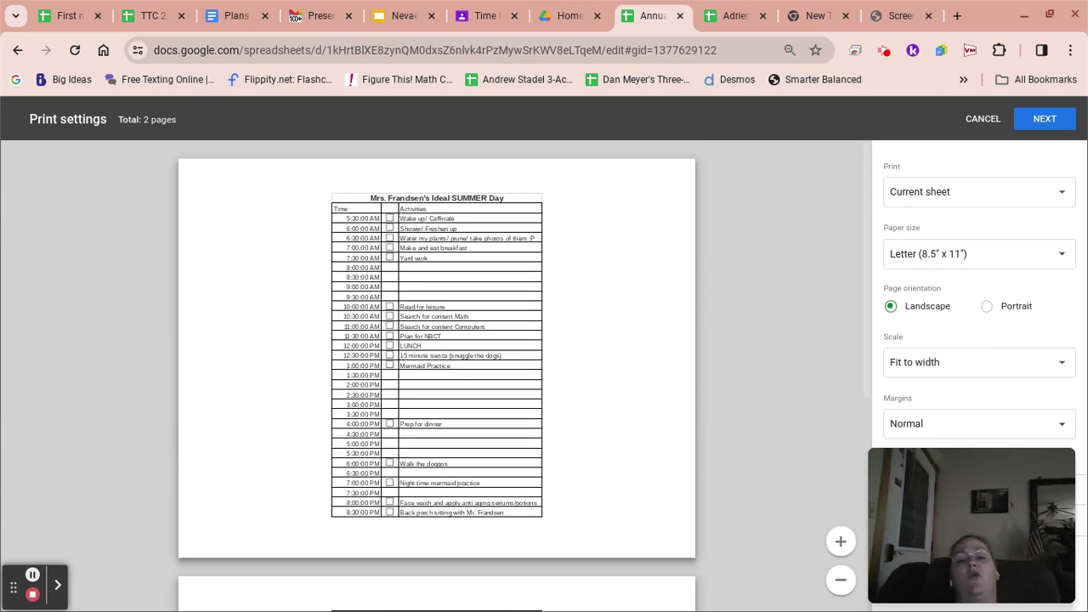
{"action": "scroll", "coordinate": [585, 403], "scroll_direction": "down", "scroll_amount": 3}
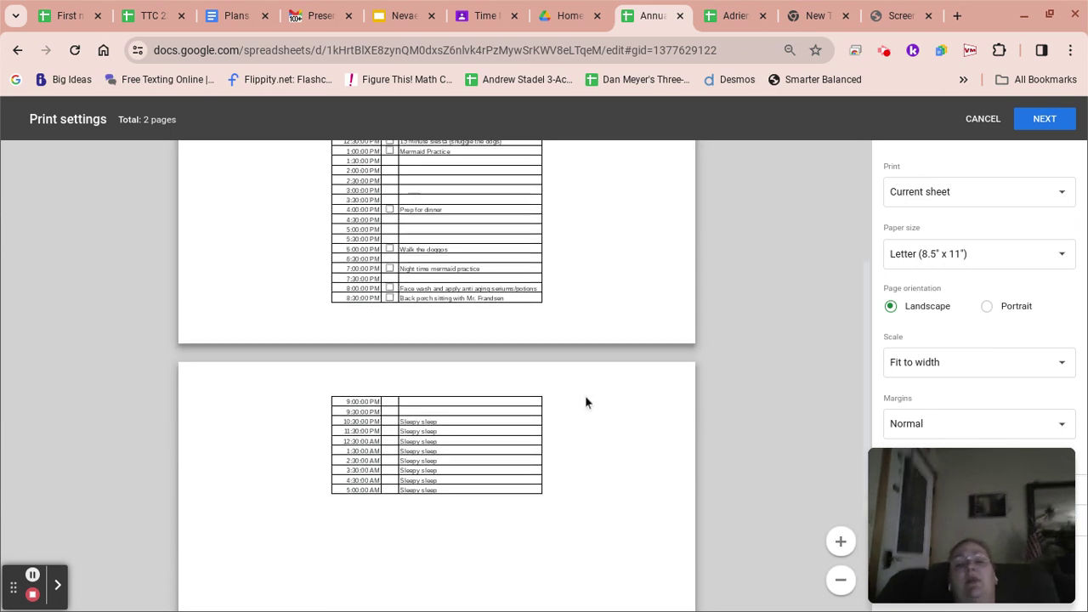
{"action": "scroll", "coordinate": [585, 395], "scroll_direction": "up", "scroll_amount": 3}
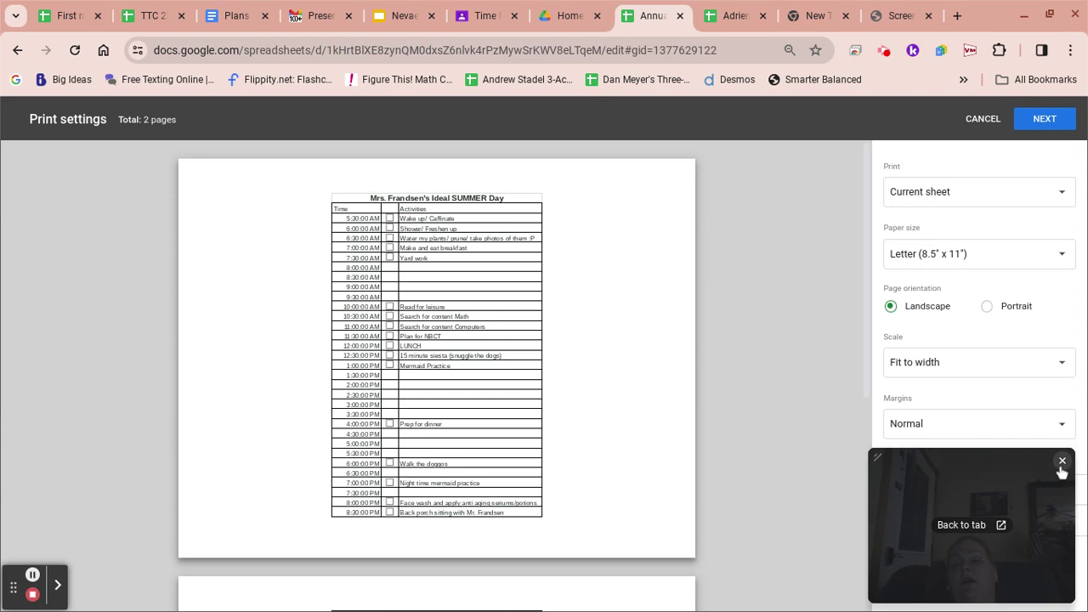
{"action": "left_click", "coordinate": [1061, 465]}
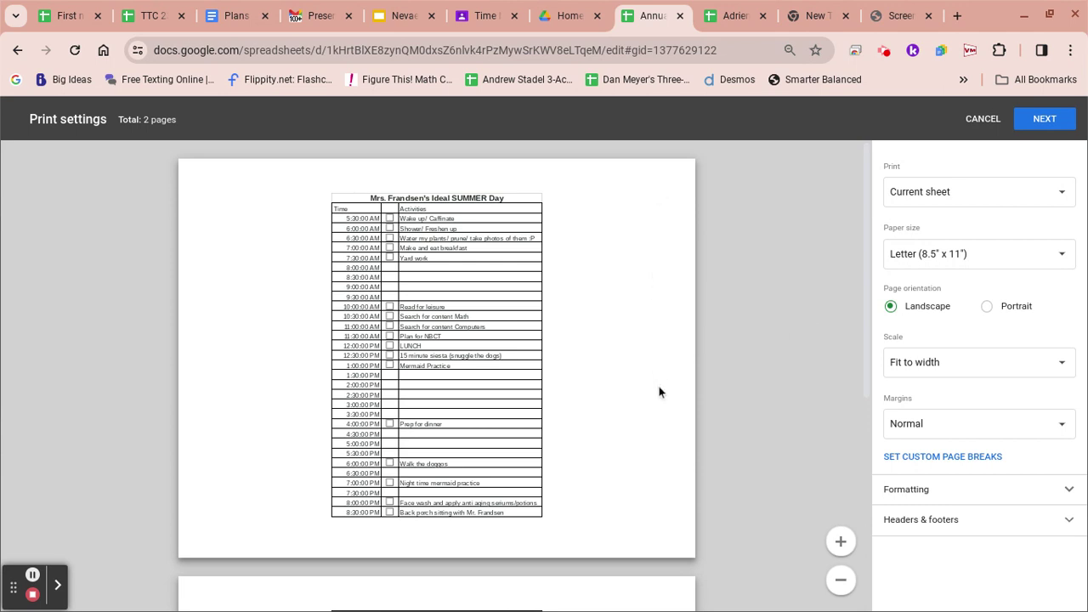
{"action": "left_click", "coordinate": [987, 308]}
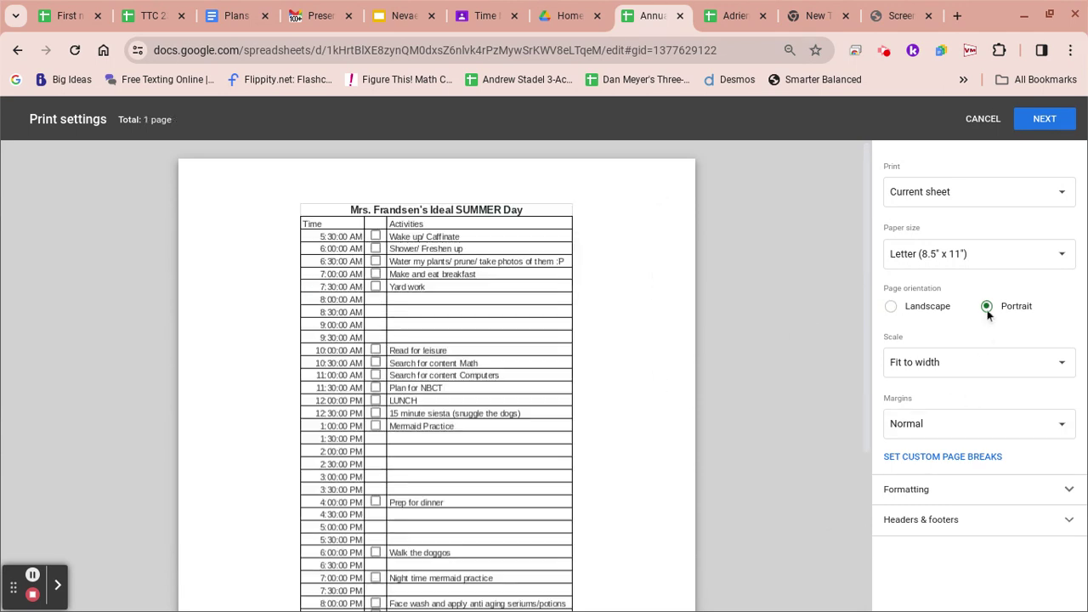
{"action": "scroll", "coordinate": [651, 314], "scroll_direction": "down", "scroll_amount": 3}
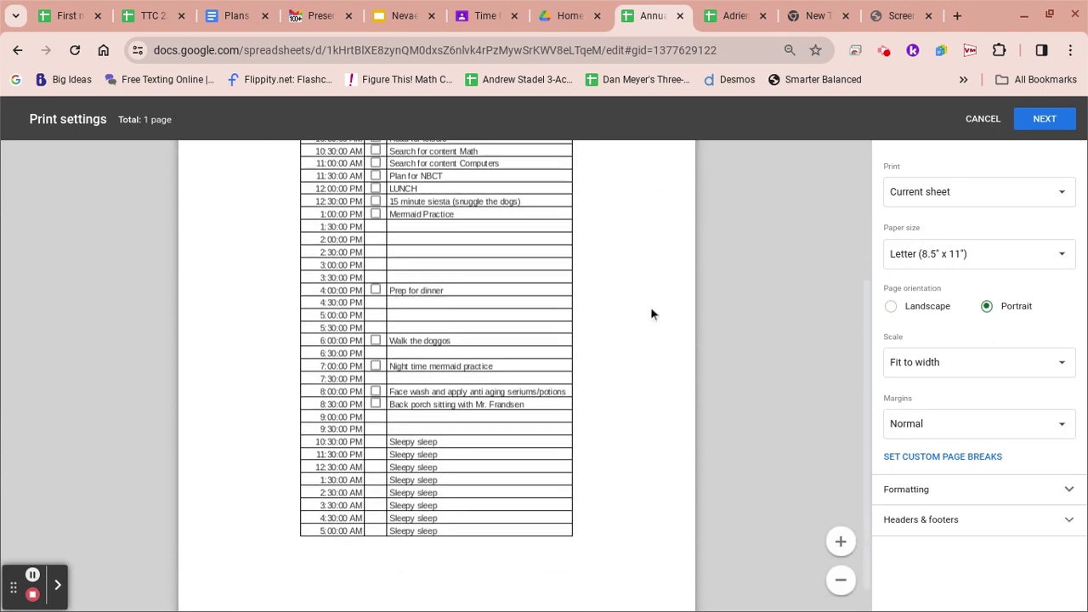
{"action": "scroll", "coordinate": [651, 314], "scroll_direction": "up", "scroll_amount": 3}
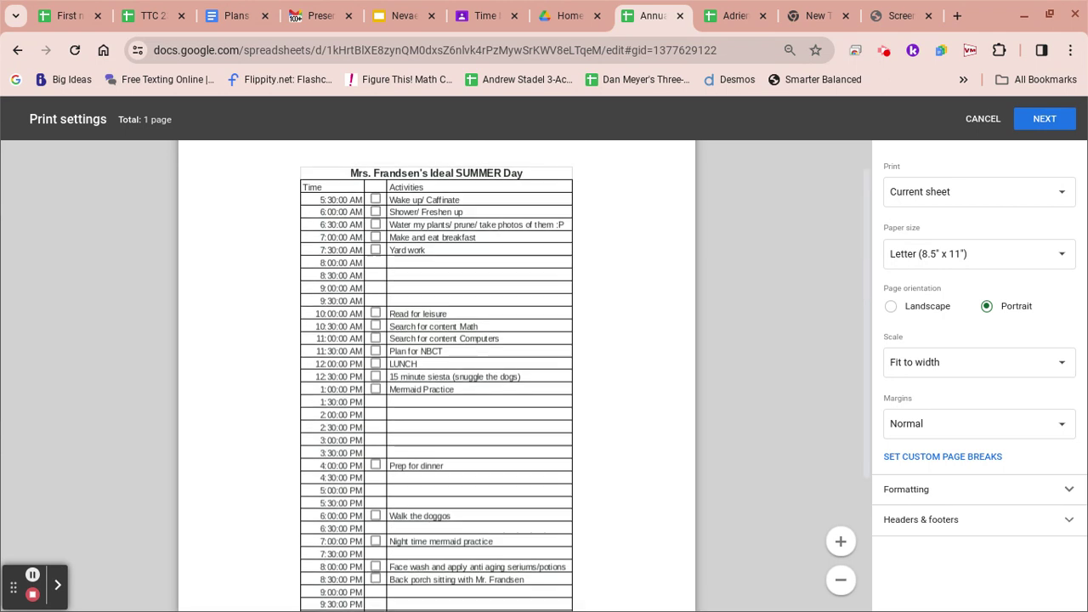
{"action": "scroll", "coordinate": [637, 280], "scroll_direction": "up", "scroll_amount": 1}
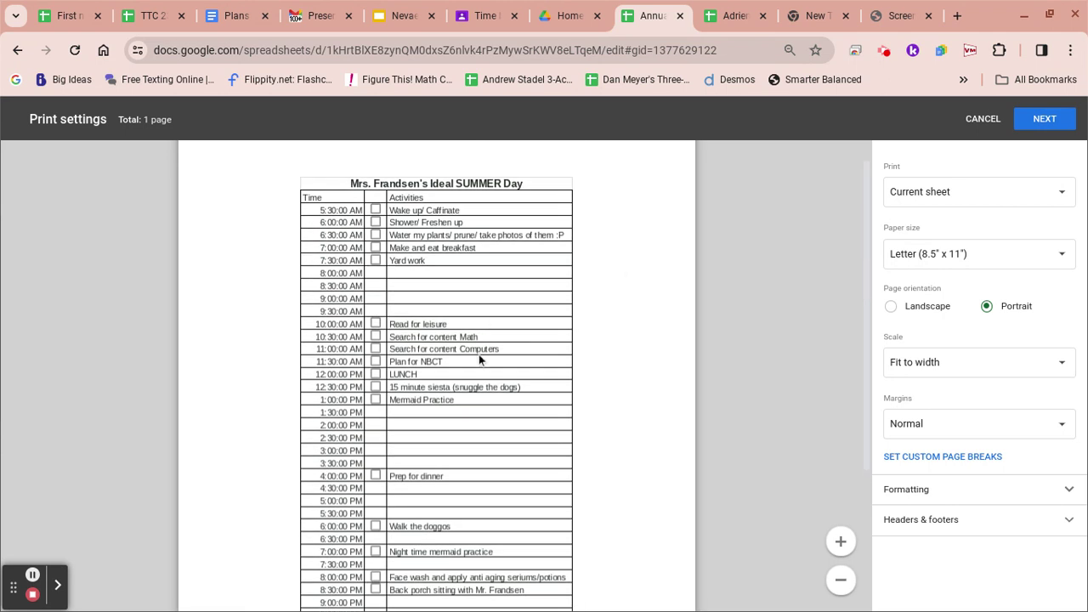
{"action": "scroll", "coordinate": [479, 357], "scroll_direction": "down", "scroll_amount": 3}
{"action": "scroll", "coordinate": [479, 360], "scroll_direction": "up", "scroll_amount": 3}
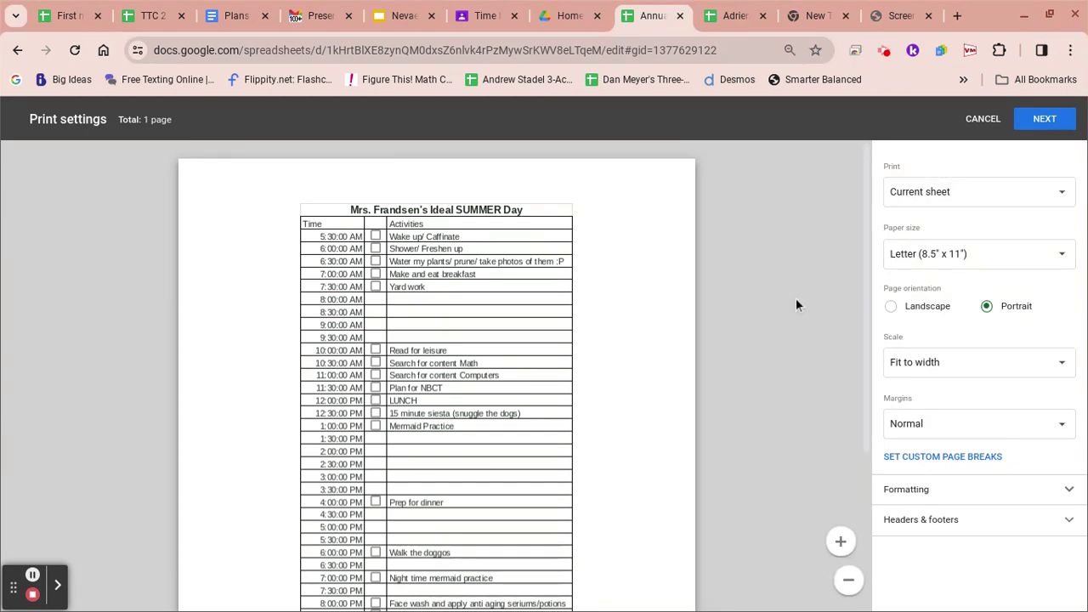
Continue to the print dialog, view the full list of available print destinations, and close it without printing.
{"action": "left_click", "coordinate": [1045, 126]}
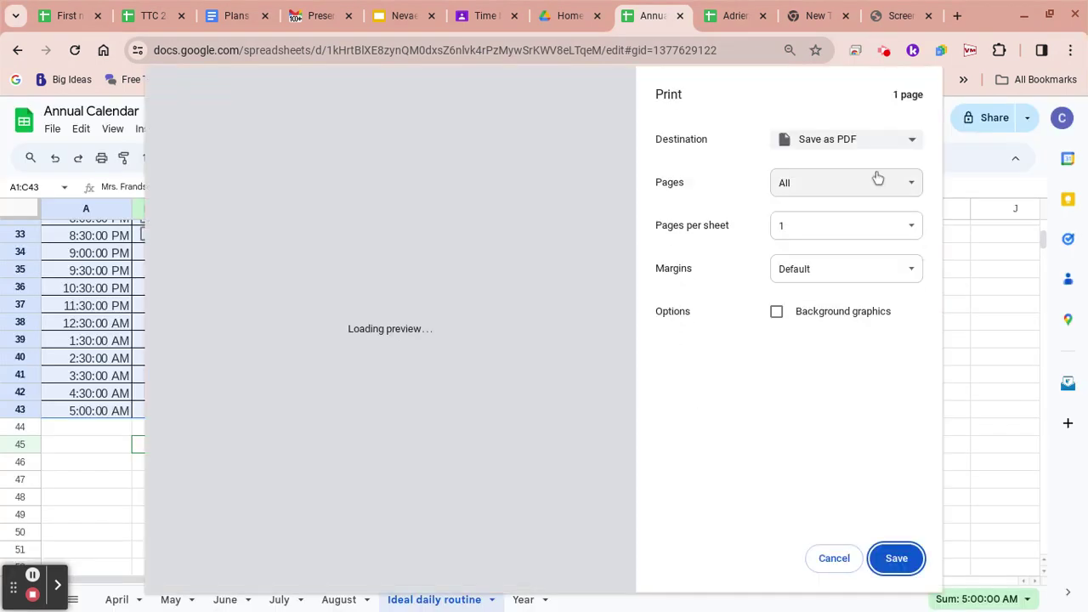
{"action": "left_click", "coordinate": [869, 146]}
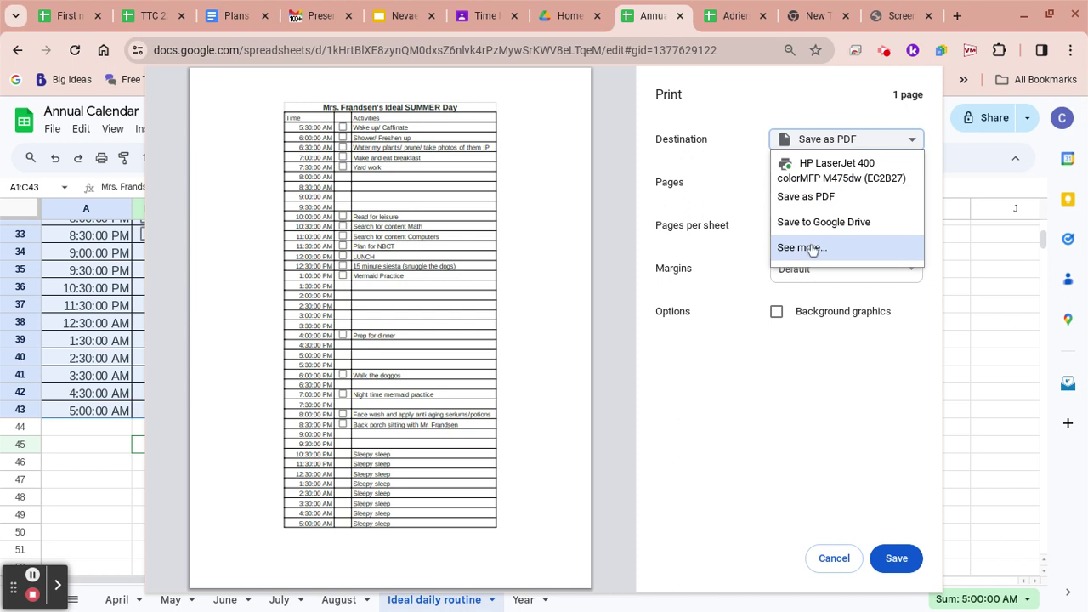
{"action": "left_click", "coordinate": [806, 252]}
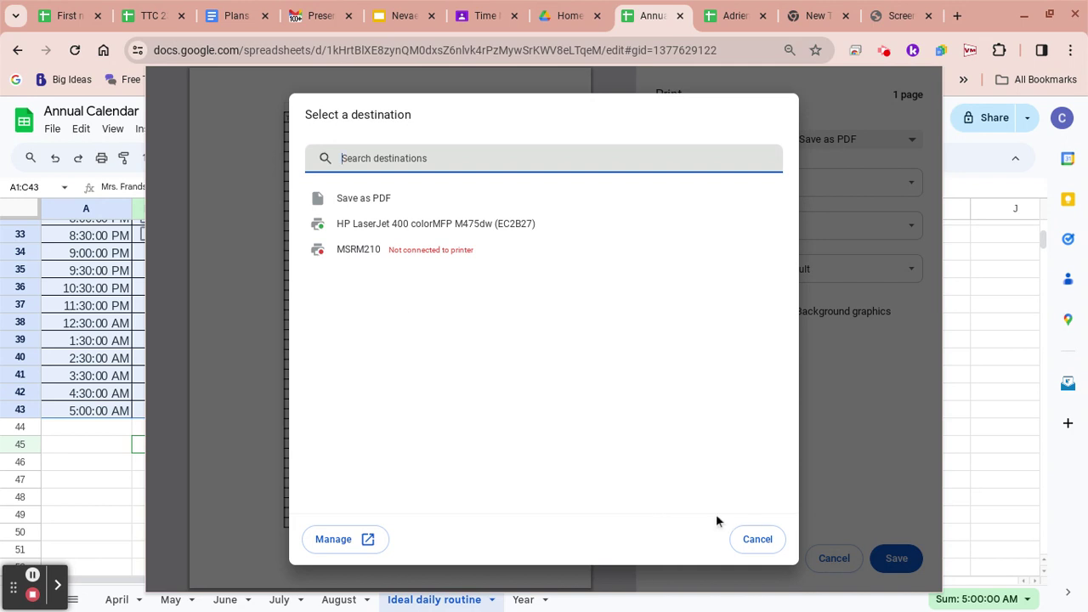
{"action": "left_click", "coordinate": [755, 539]}
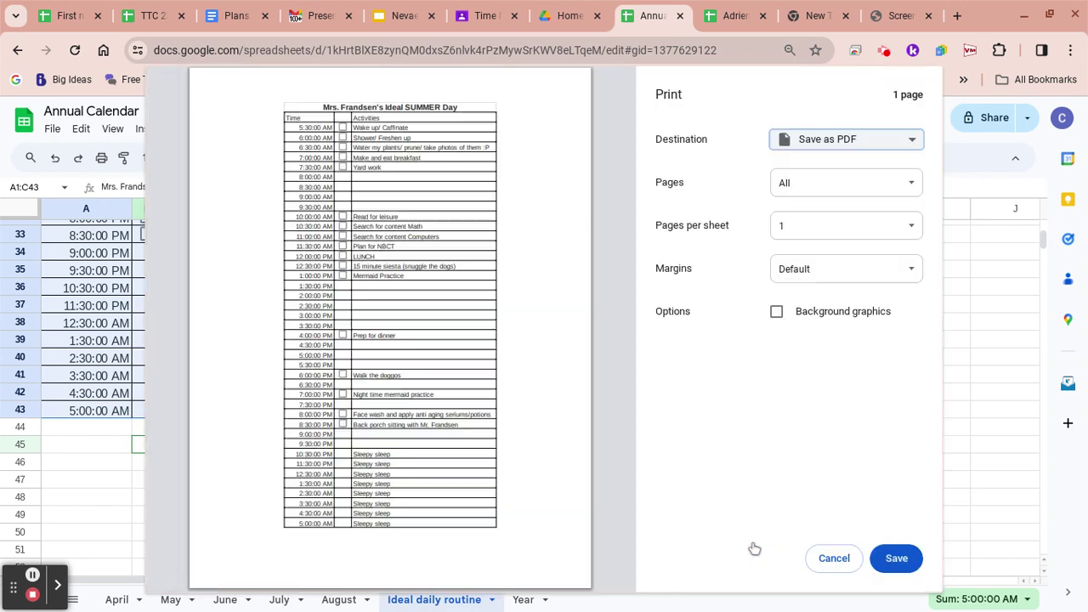
{"action": "left_click", "coordinate": [832, 560]}
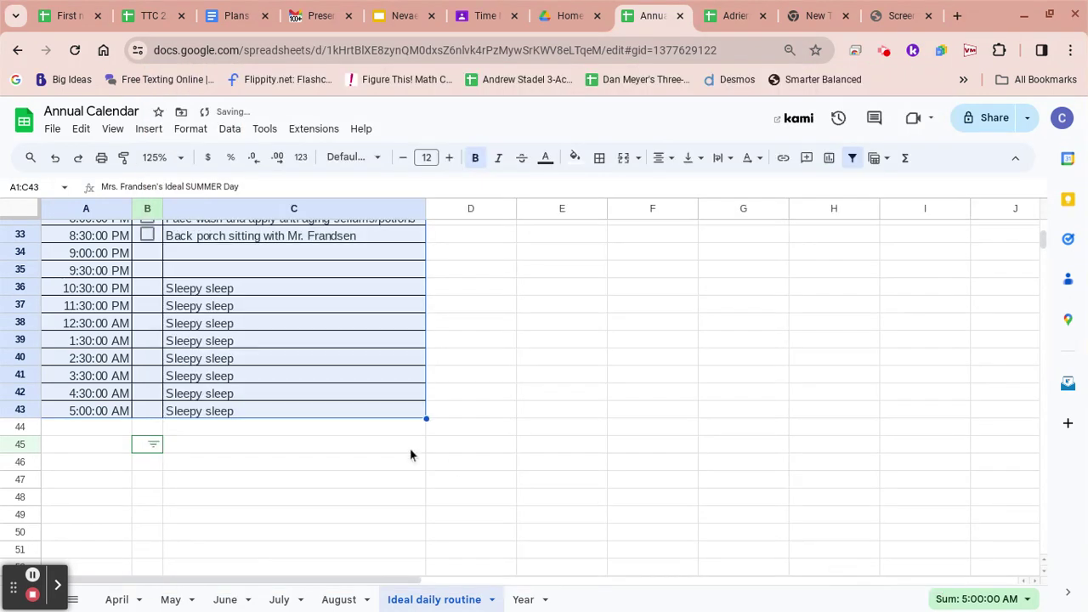